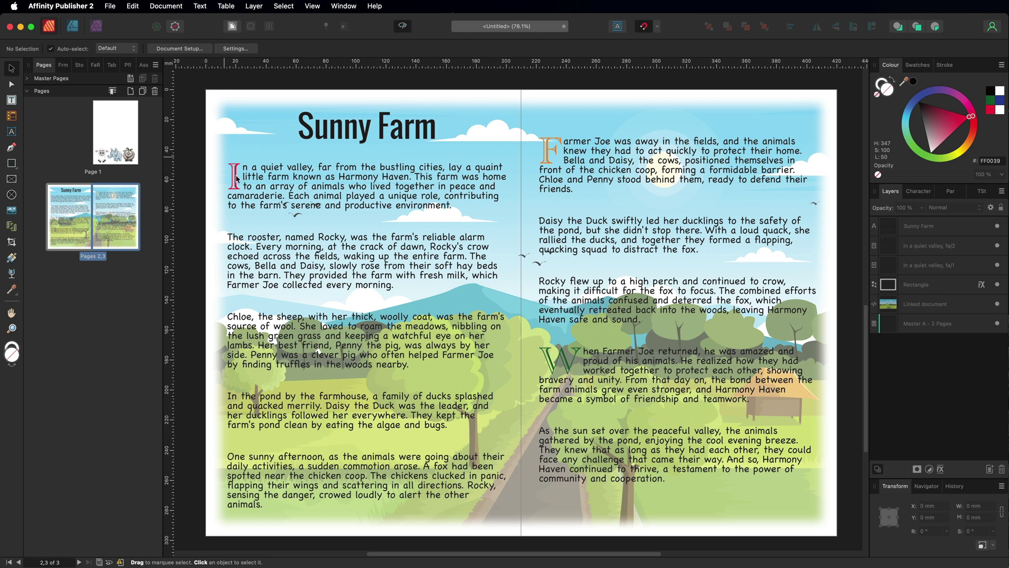
Step: Select the left column's story frame, the Sunny Farm title and the background picture in turn
left_click(312, 187)
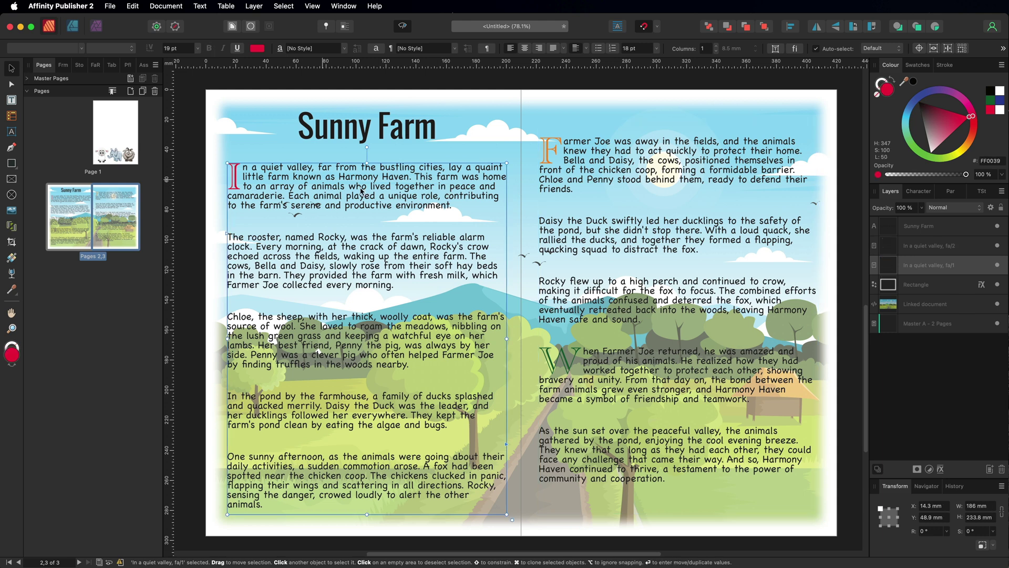
left_click(346, 139)
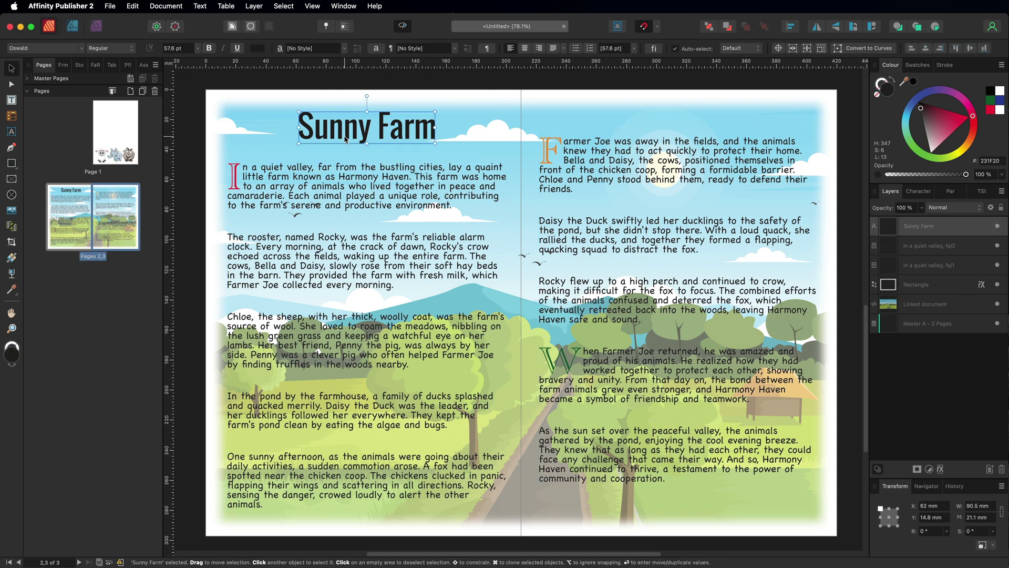
left_click(241, 133)
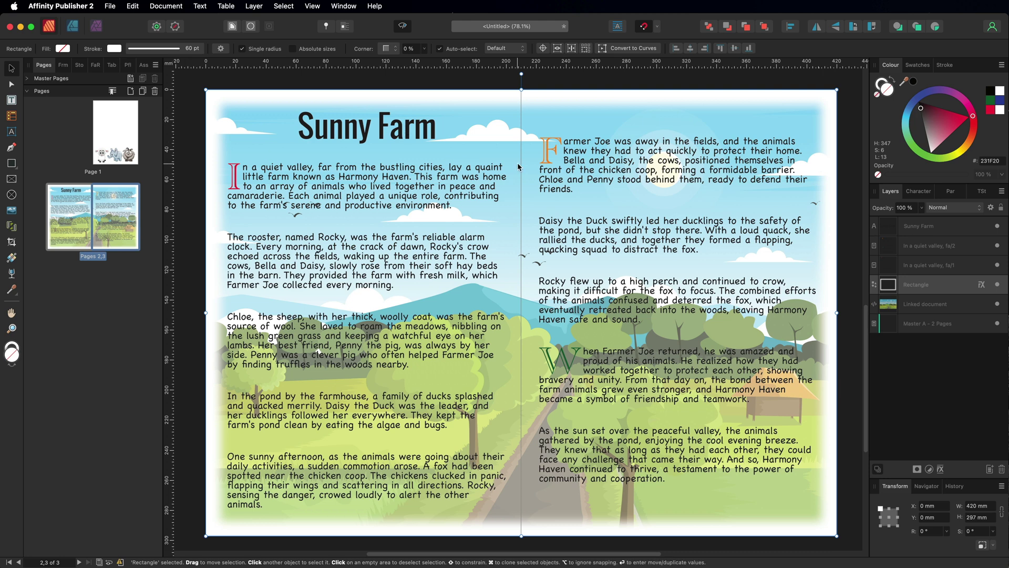
Step: Drag the sheep from page 1 onto the left page beside the Chloe paragraph and shrink it
scroll(517, 168, "up", 10)
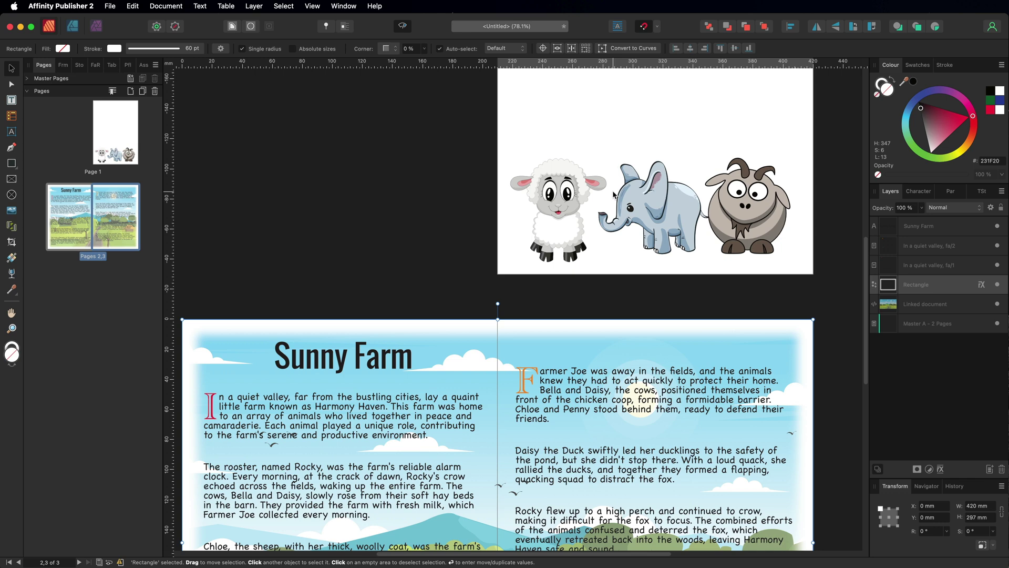
scroll(432, 194, "down", 2)
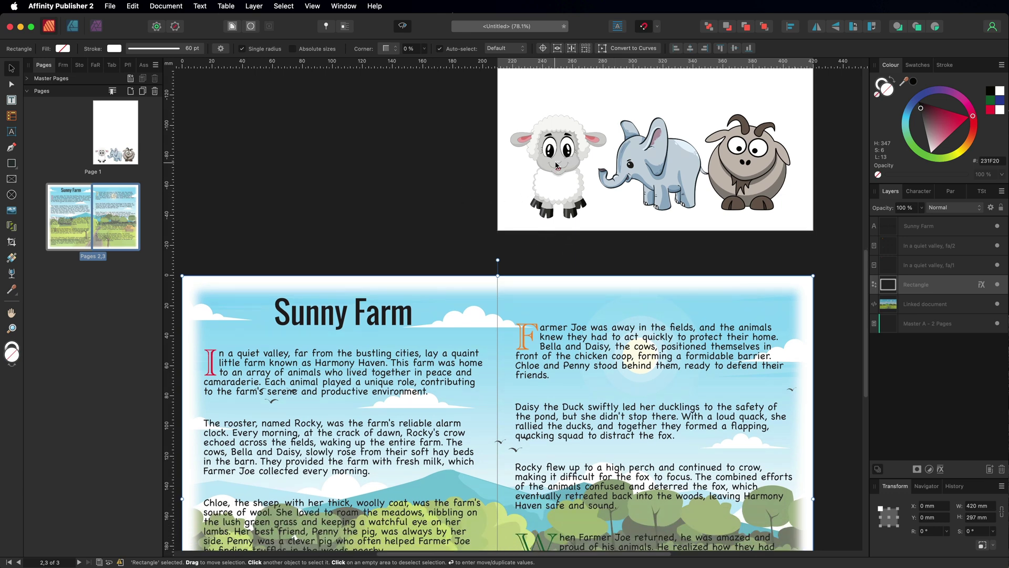
left_click_drag(561, 164, 398, 465)
scroll(398, 463, "down", 7)
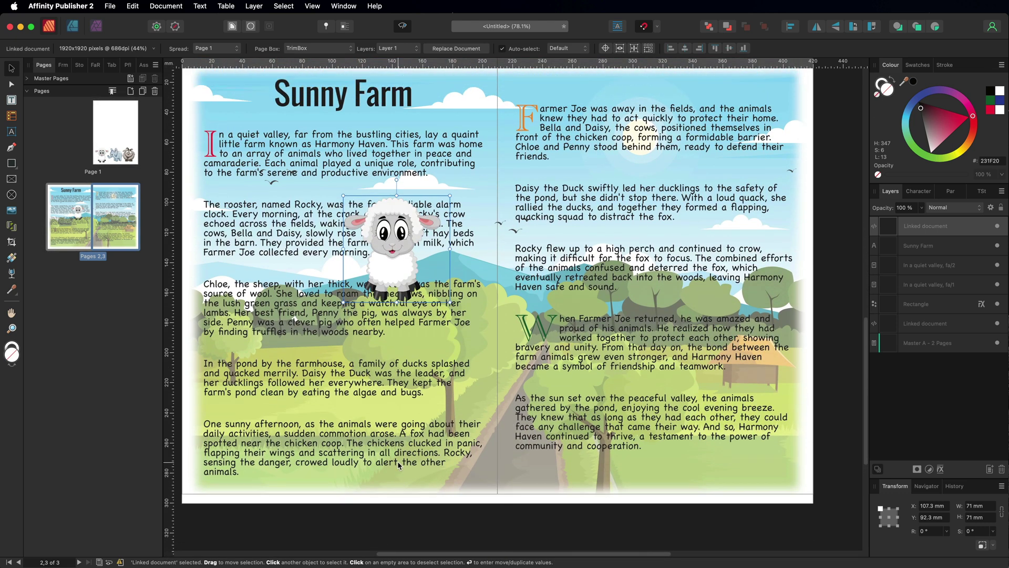
scroll(397, 462, "down", 2)
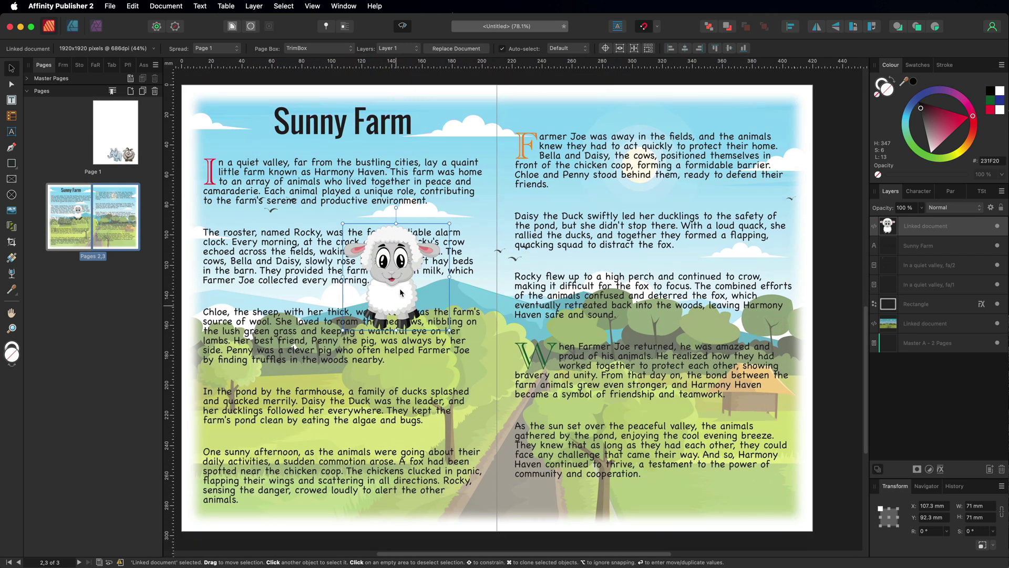
left_click_drag(393, 261, 446, 315)
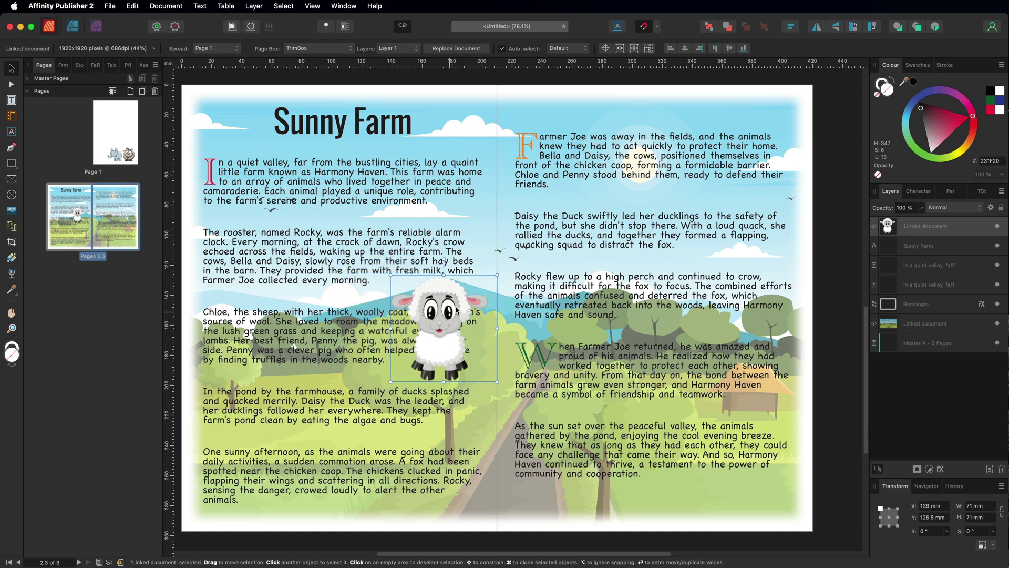
left_click_drag(497, 275, 462, 307)
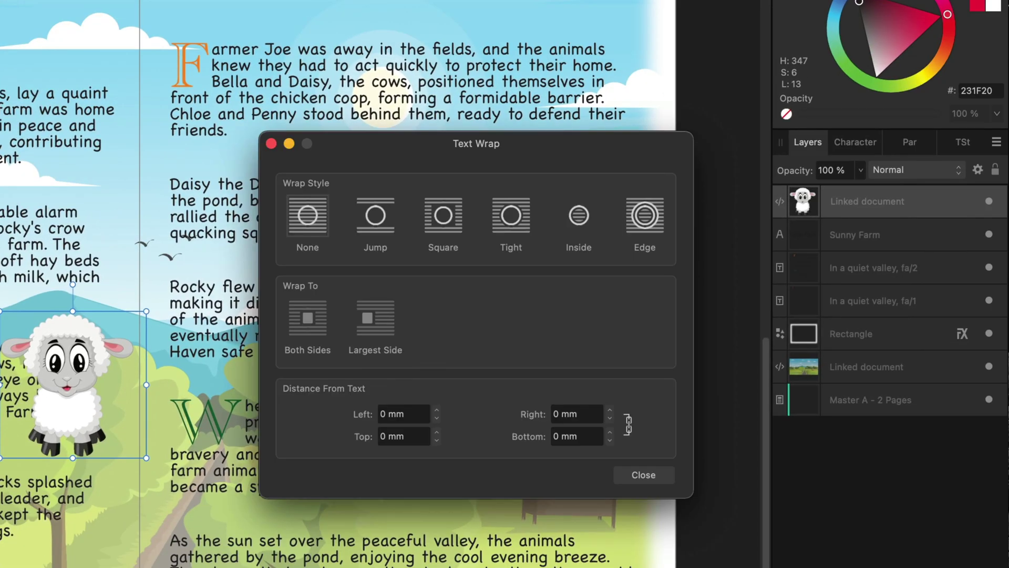
Step: Try Jump and Square wrapping, then settle on Tight wrap with a 3 mm left distance
left_click_drag(367, 151, 304, 7)
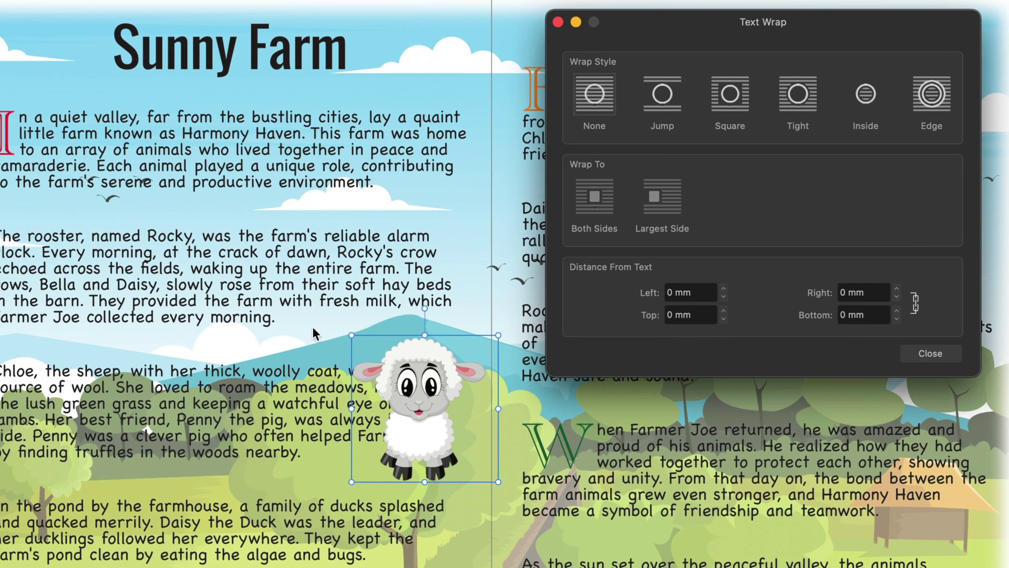
left_click(661, 97)
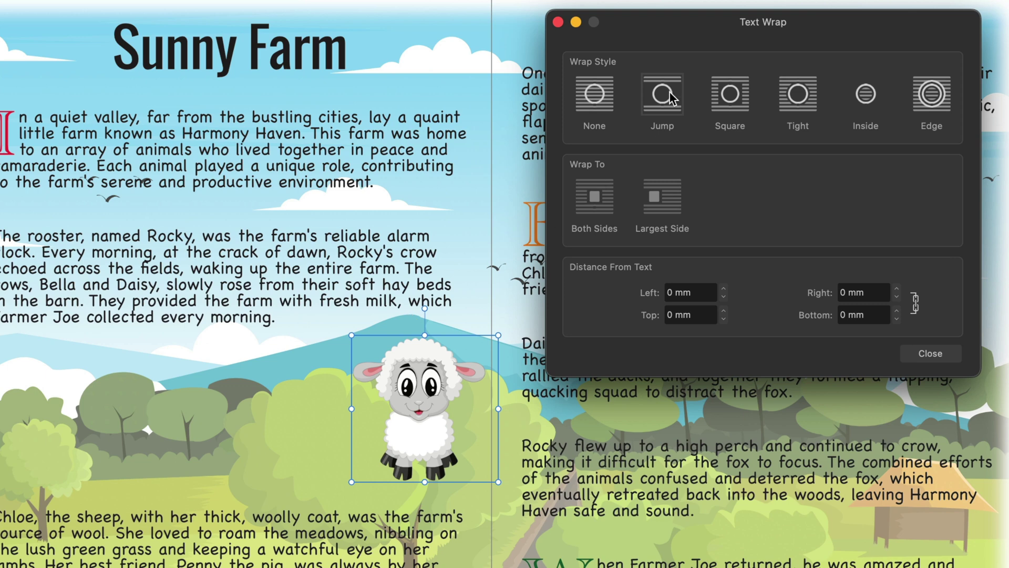
left_click(731, 89)
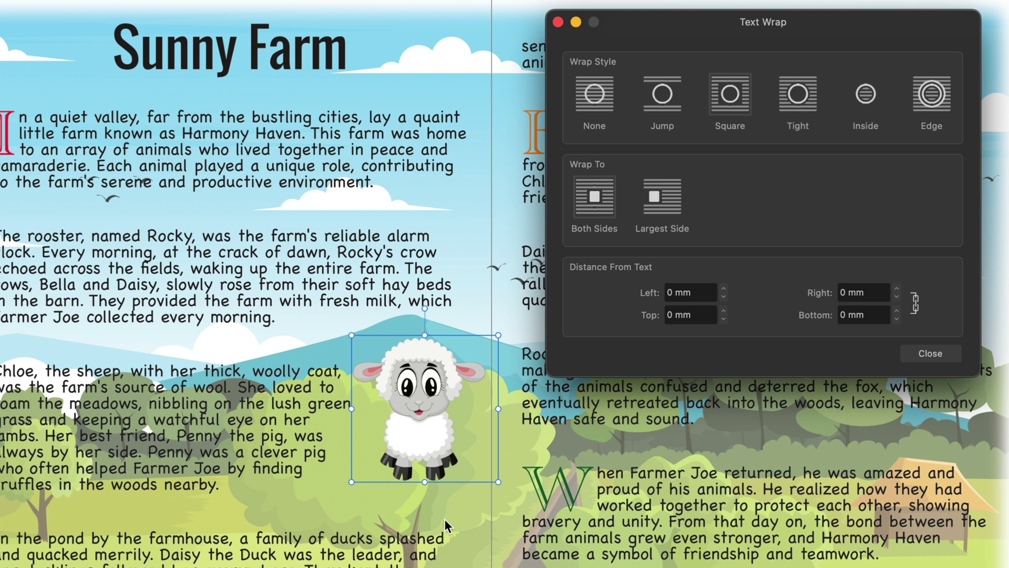
left_click(798, 98)
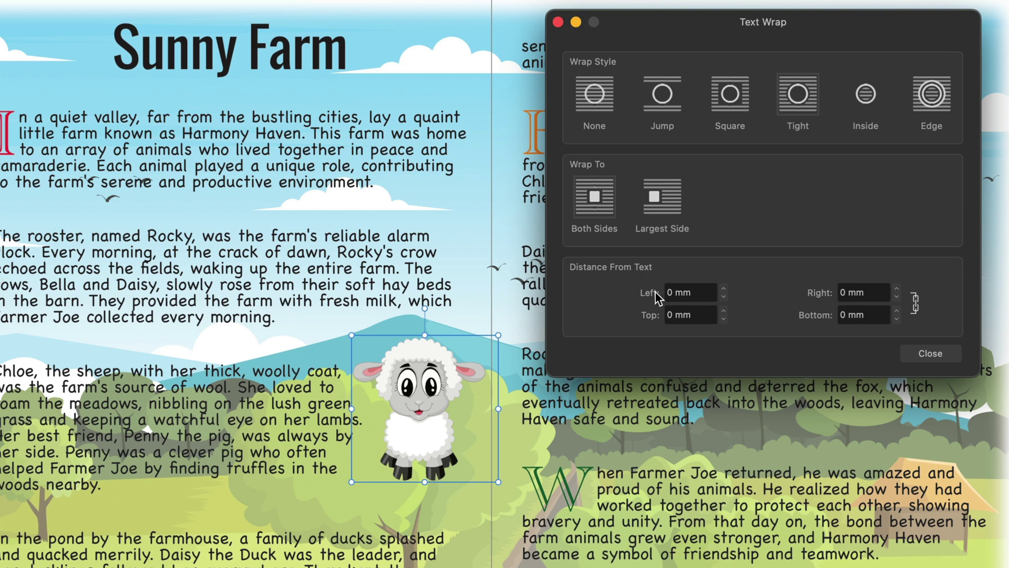
left_click(695, 294)
type("3")
left_click(946, 355)
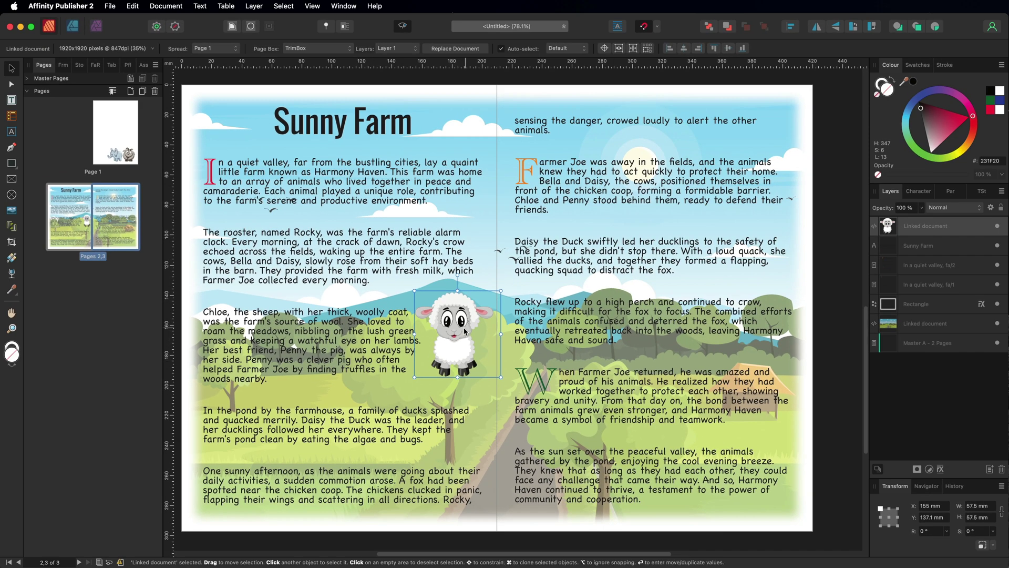
Step: Move the sheep left into the Chloe paragraph and enlarge it to about 64.3 mm square
left_click_drag(465, 331, 410, 339)
left_click_drag(441, 299, 453, 288)
left_click_drag(406, 317, 456, 322)
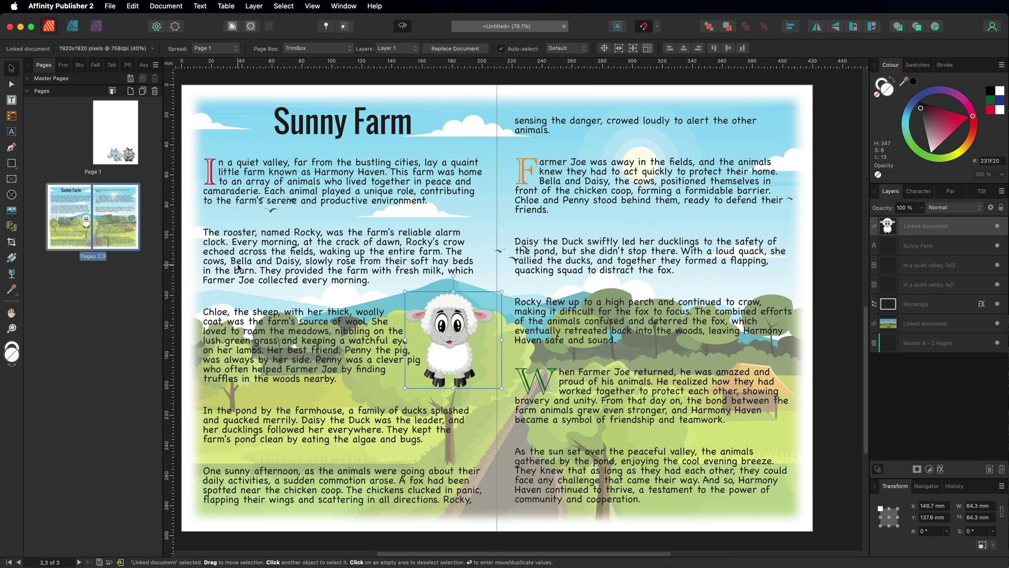
left_click(376, 310)
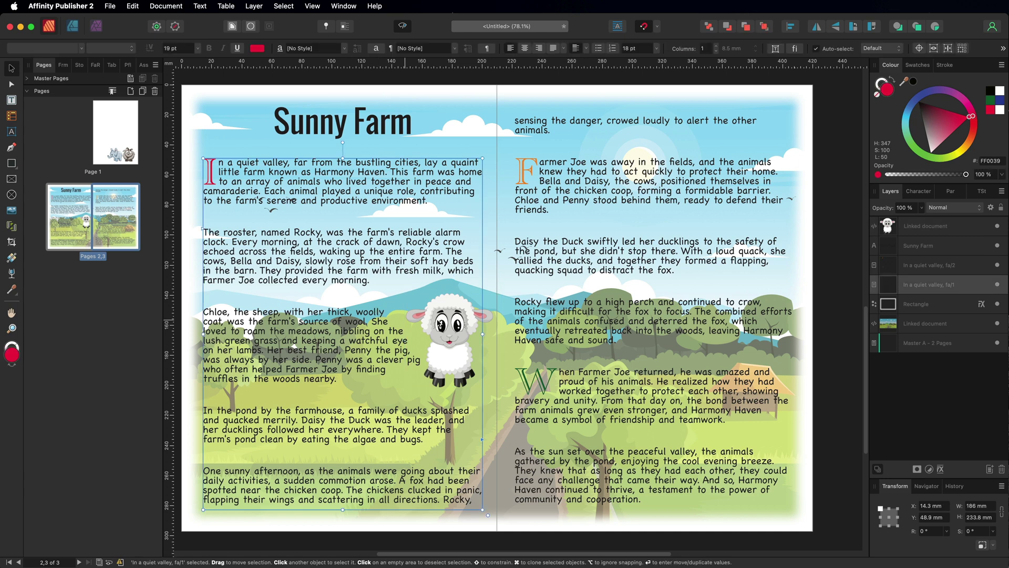
left_click(453, 317)
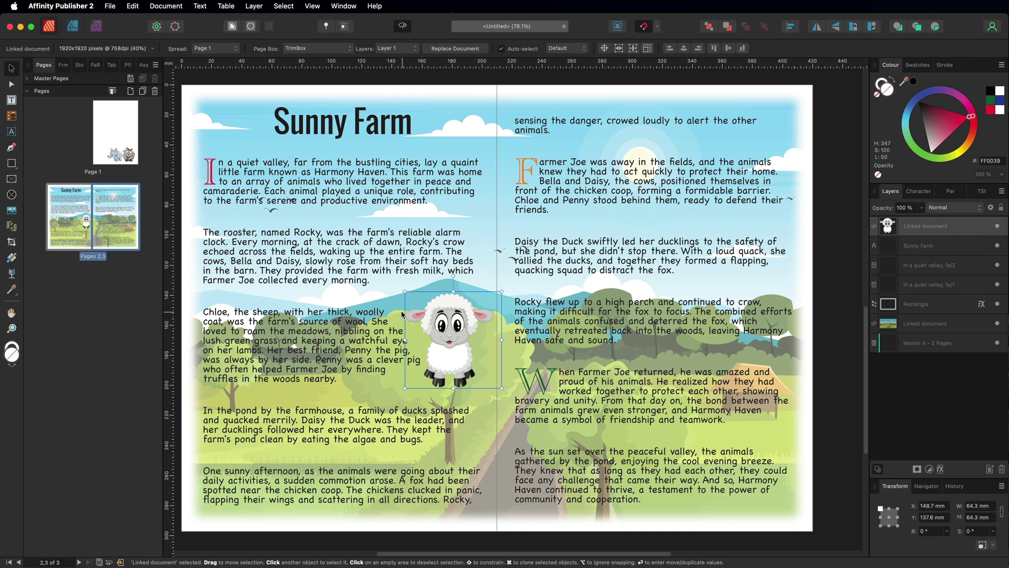
left_click(221, 315)
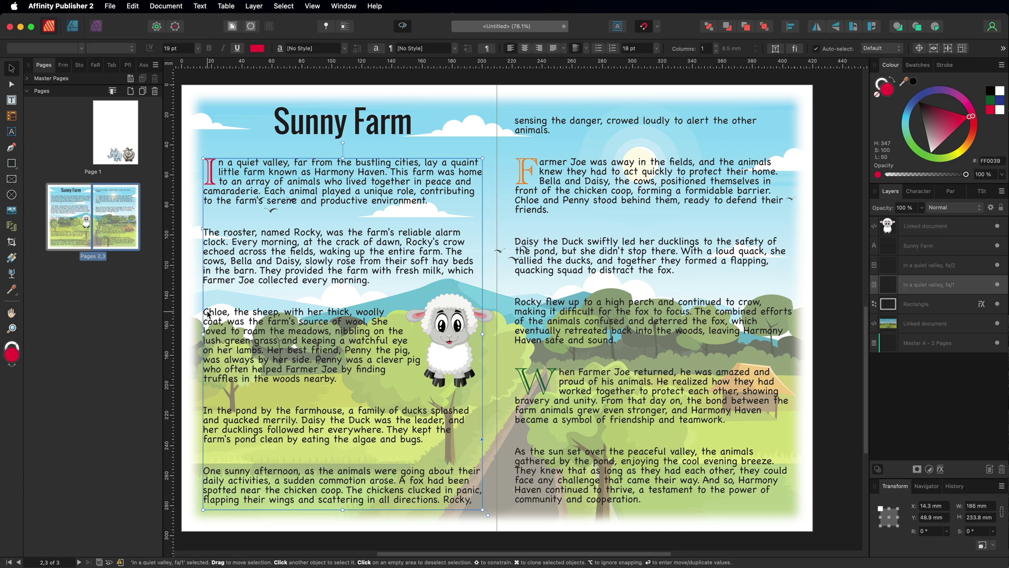
double_click(205, 314)
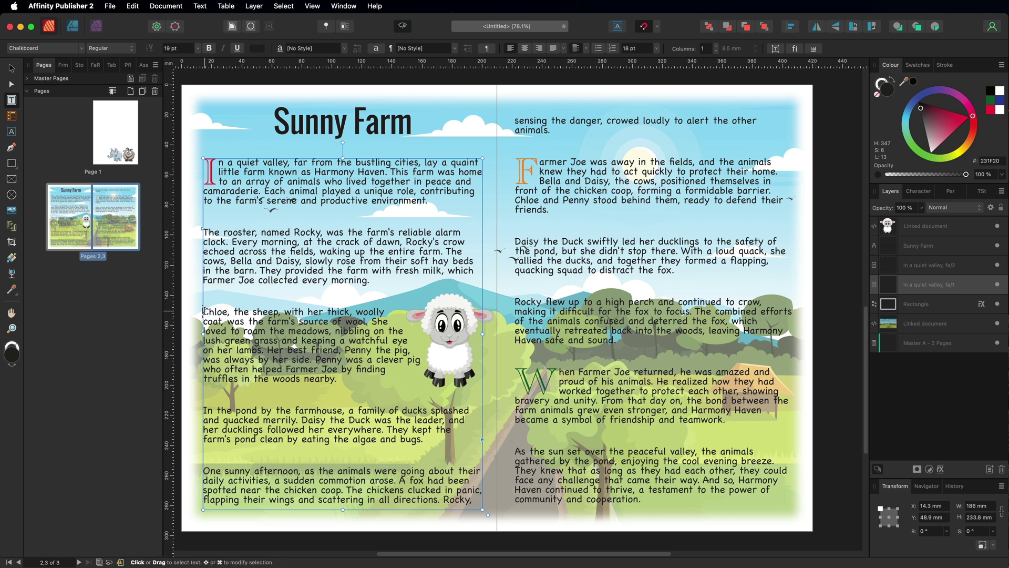
key("Return")
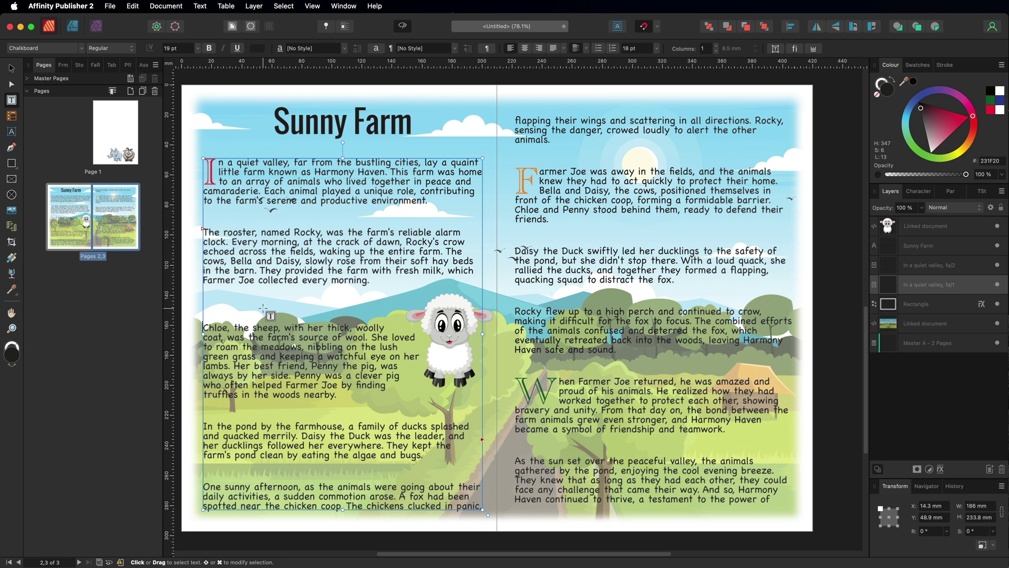
key("Return")
key("Return")
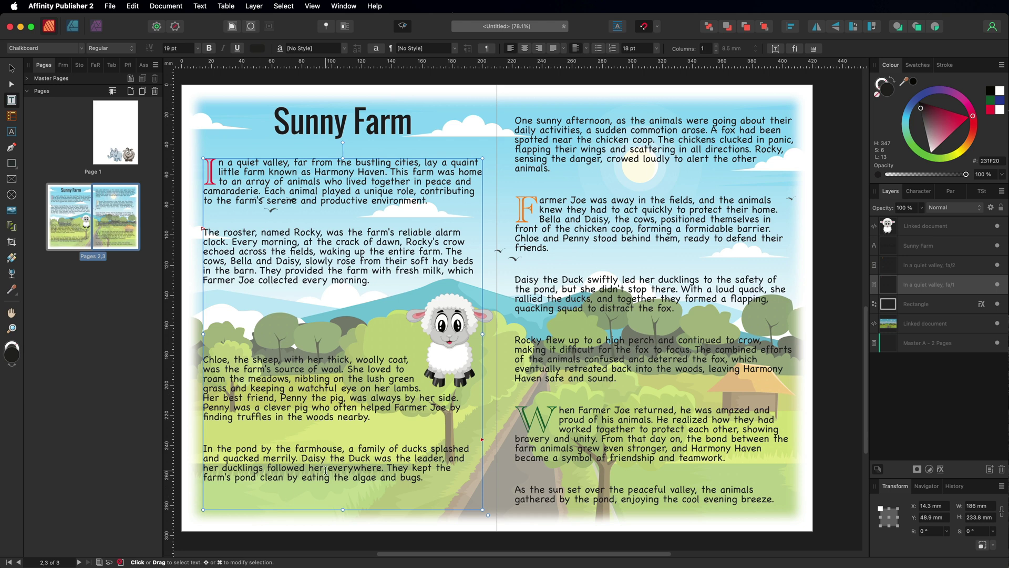
key("super+z")
key("super+shift+z")
key("super+z")
key("super+z")
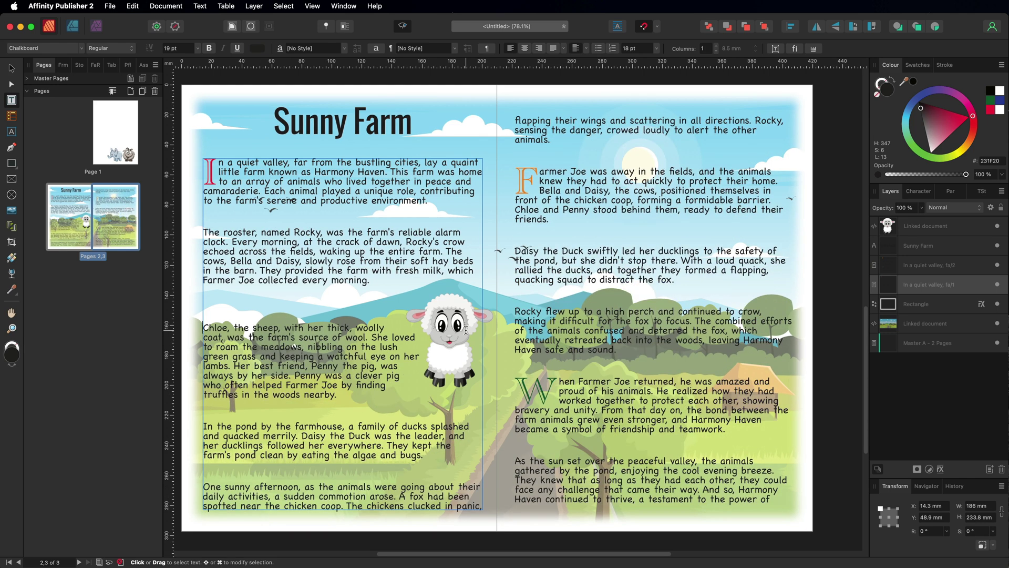
left_click(460, 333)
key("super+shift+z")
key("super+shift+z")
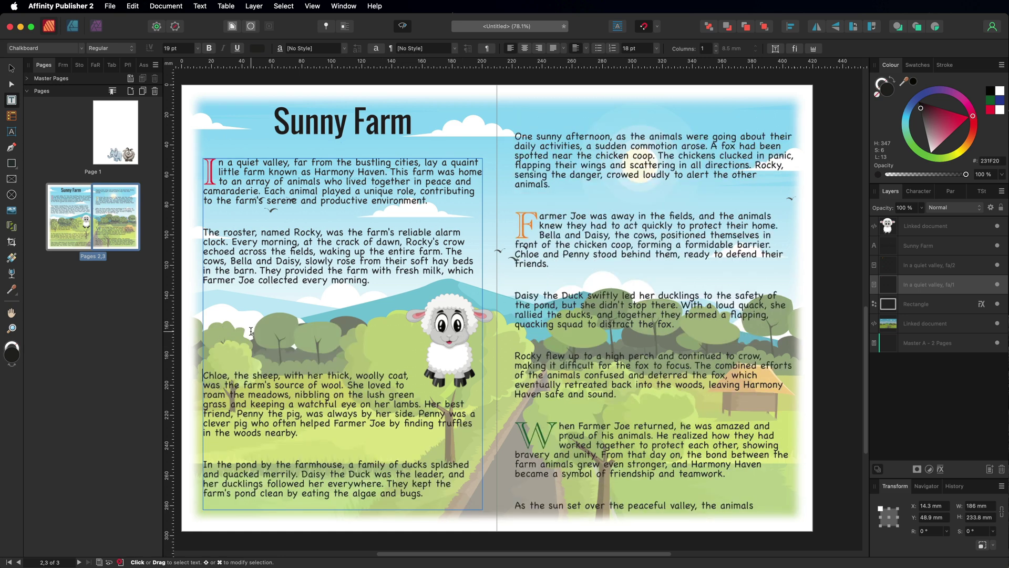
key("super+shift+z")
key("super+shift+z")
key("super+shift+z")
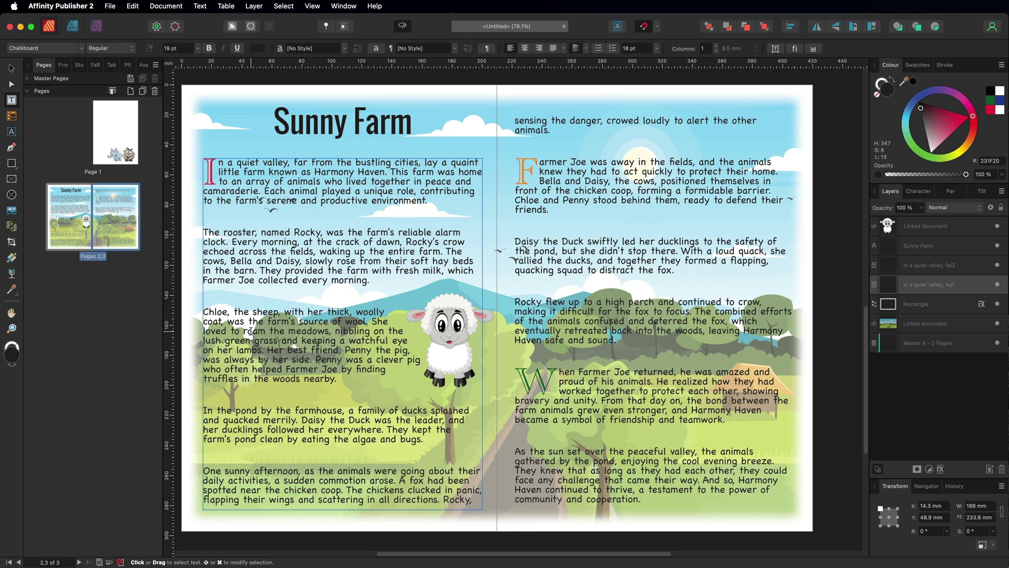
left_click(250, 332)
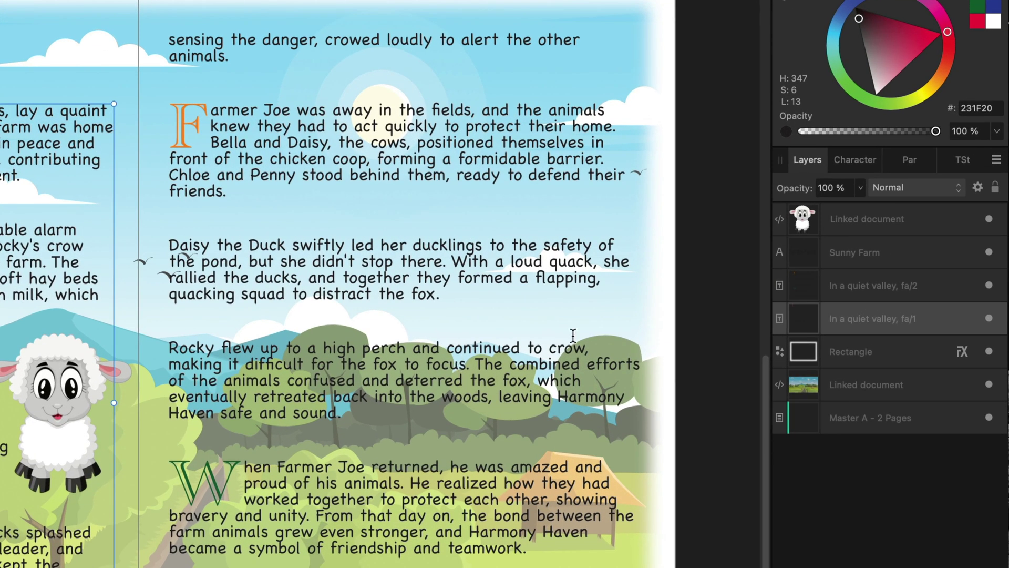
Step: Pin the sheep into the story, anchoring it at the start of 'Chloe'
left_click(840, 220)
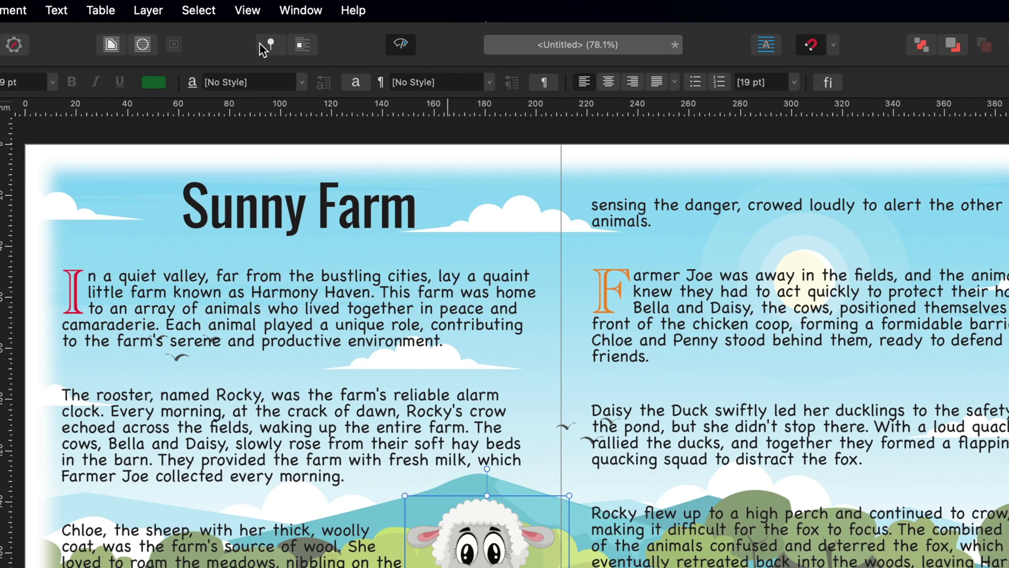
left_click(268, 45)
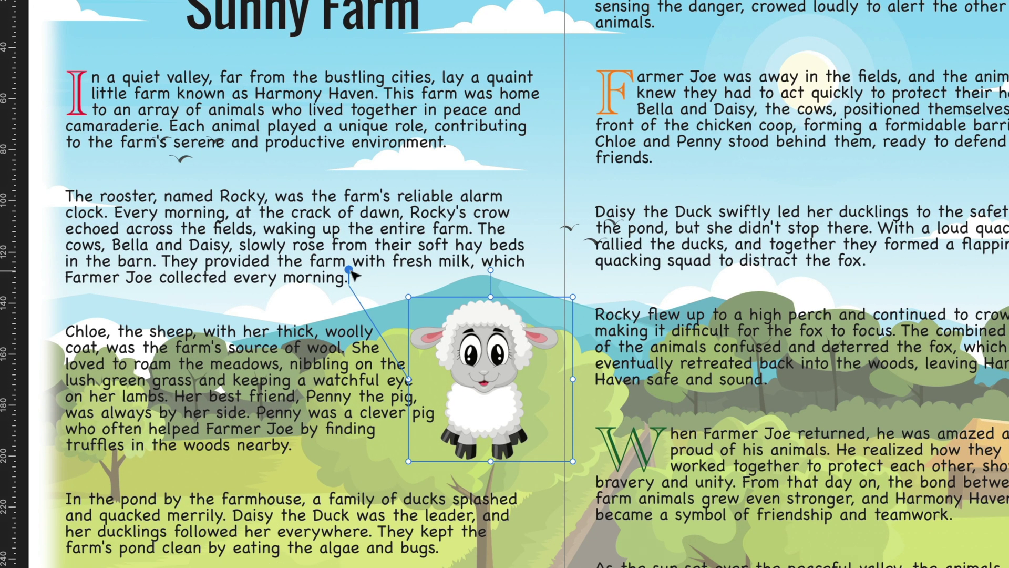
left_click_drag(350, 272, 112, 331)
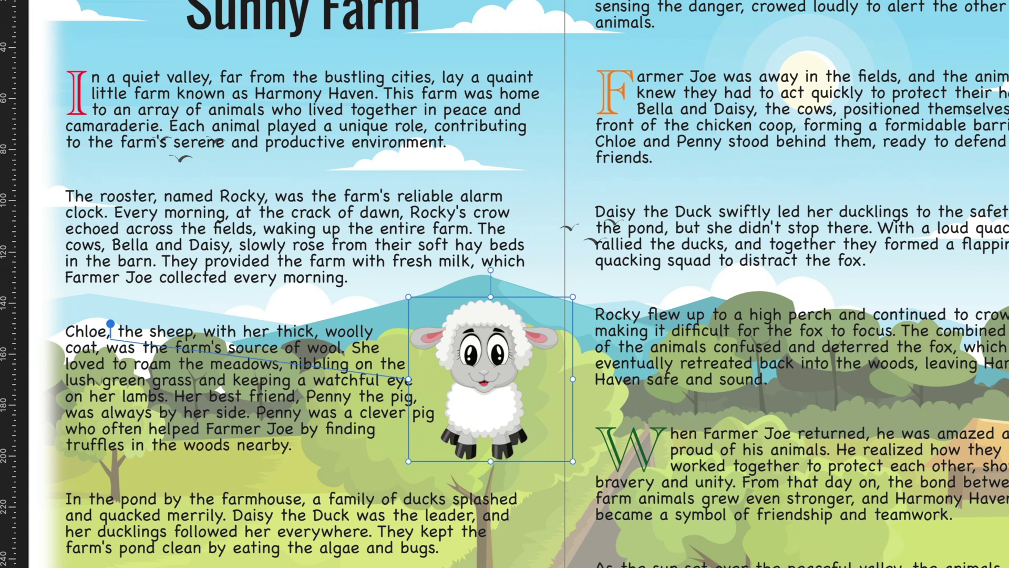
Step: Insert two blank lines before the Chloe paragraph, then leave text editing
left_click(67, 331)
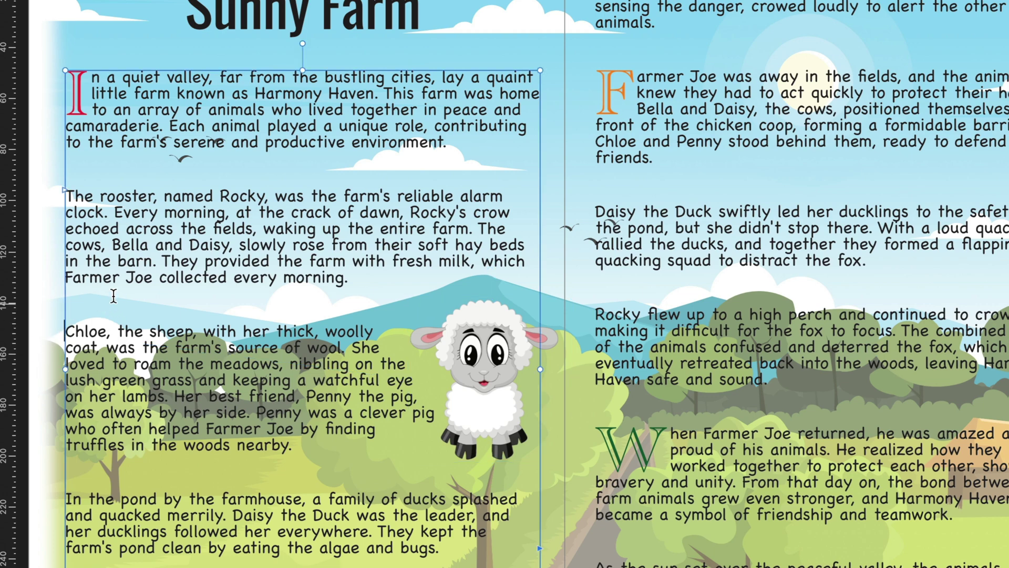
key("Return")
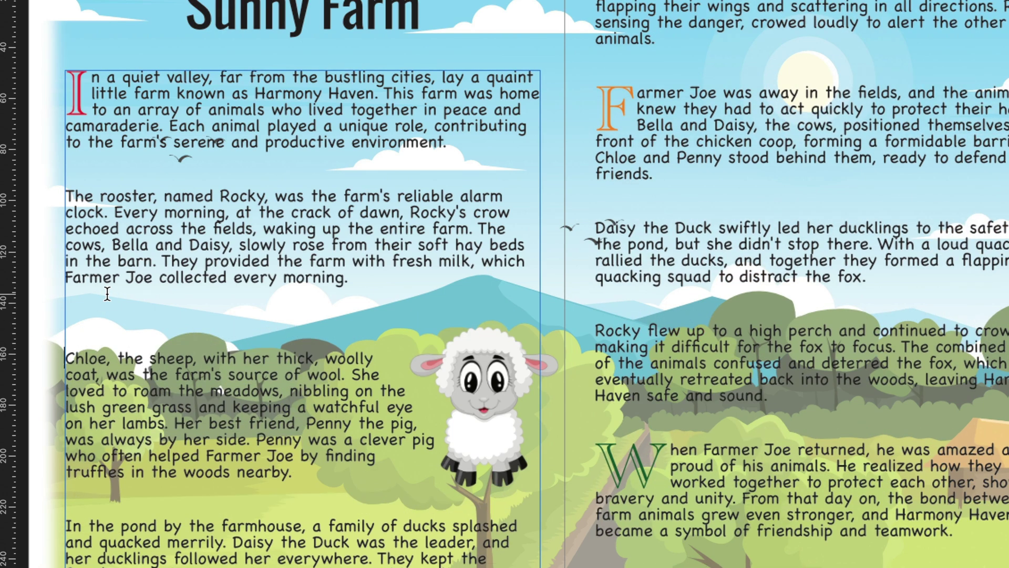
key("Return")
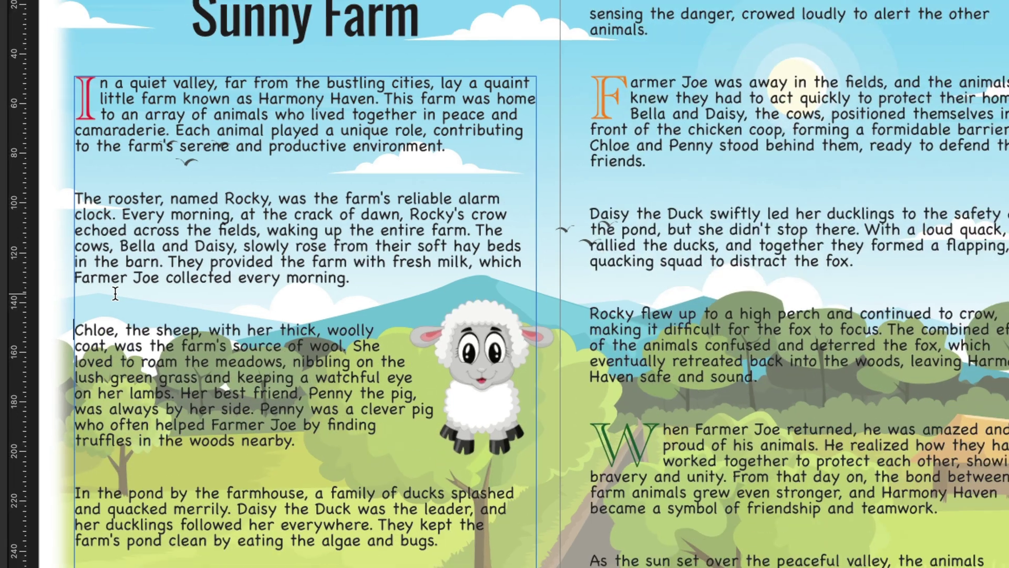
key("Escape")
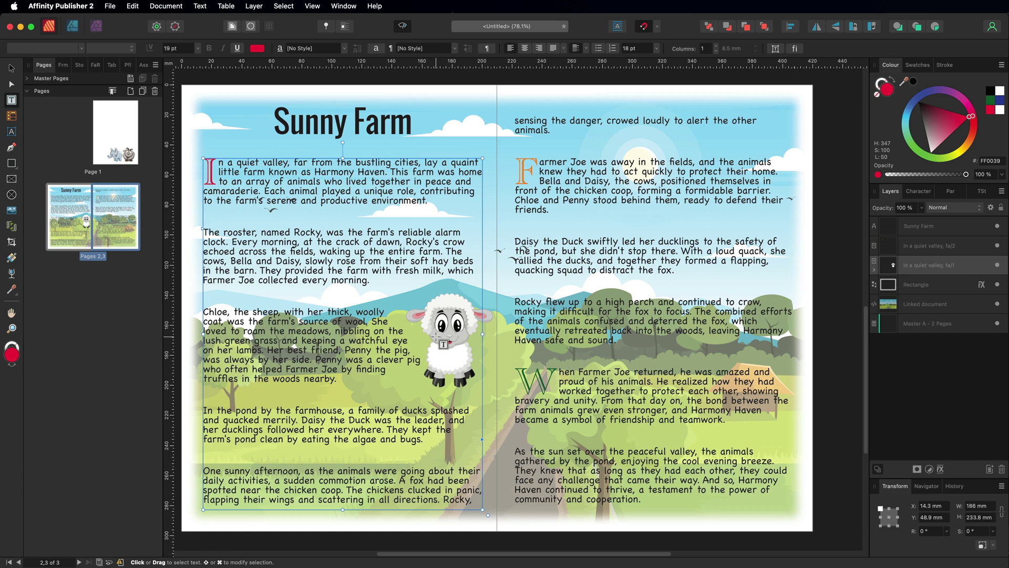
Step: Select the pinned sheep in Layers, return its pin anchor to 'Chloe,' and slightly resize it
left_click(874, 269)
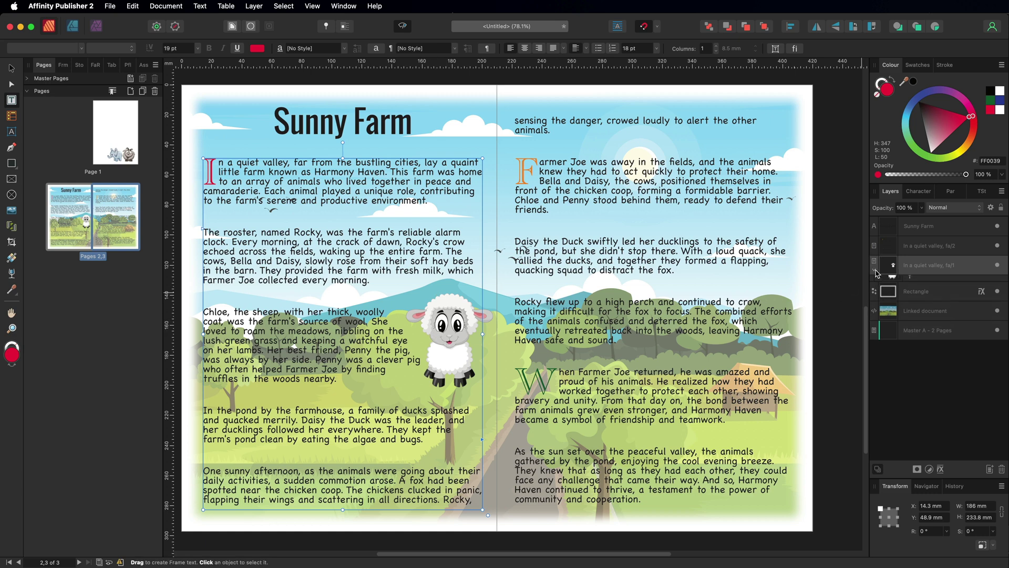
left_click(921, 287)
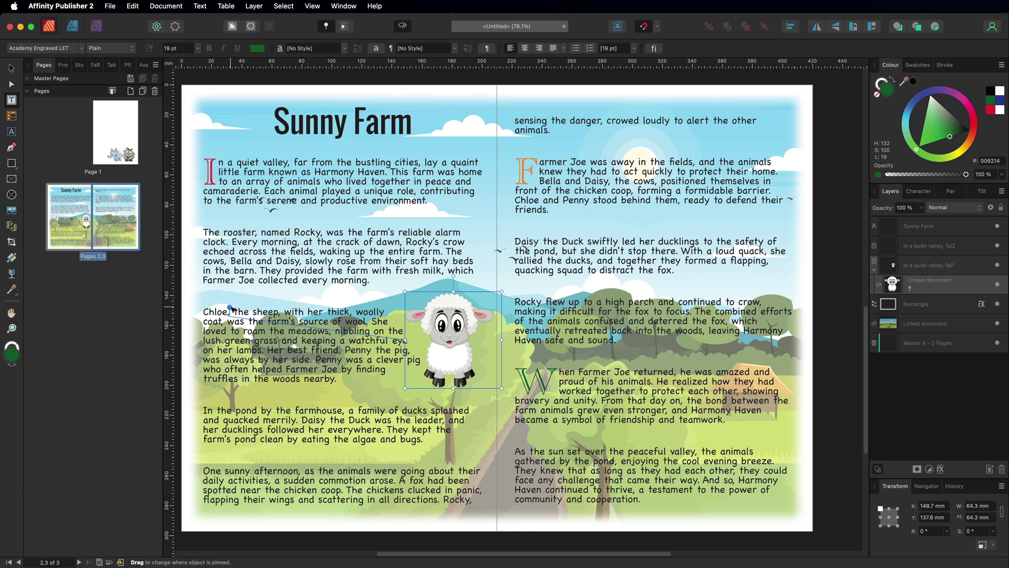
mouse_move(232, 310)
left_mouse_down()
mouse_move(271, 308)
mouse_move(259, 260)
left_mouse_up()
mouse_move(208, 229)
left_mouse_down()
mouse_move(204, 214)
mouse_move(258, 249)
mouse_move(231, 311)
left_mouse_up()
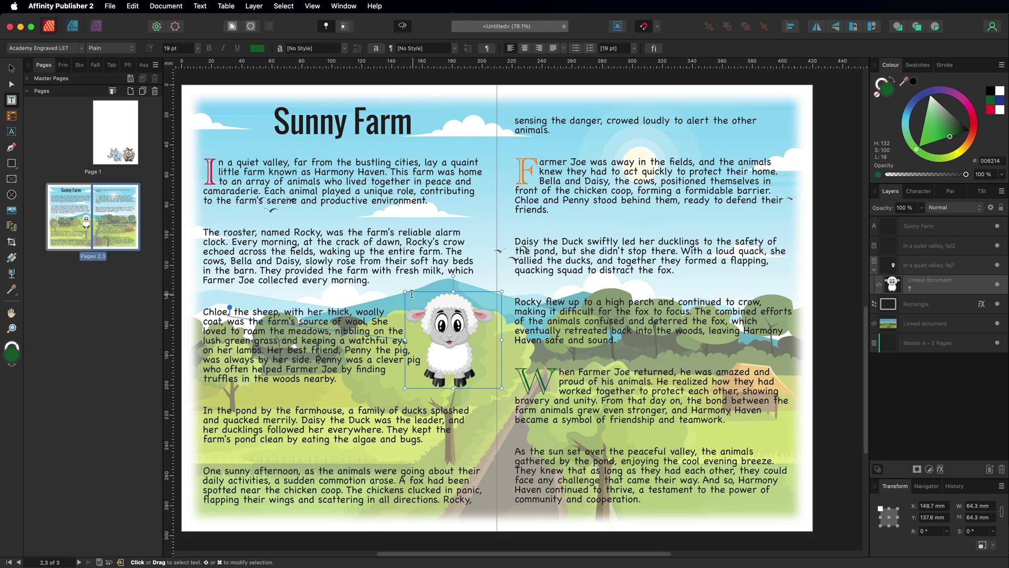
left_click_drag(405, 291, 404, 291)
left_click(11, 68)
left_click(675, 250)
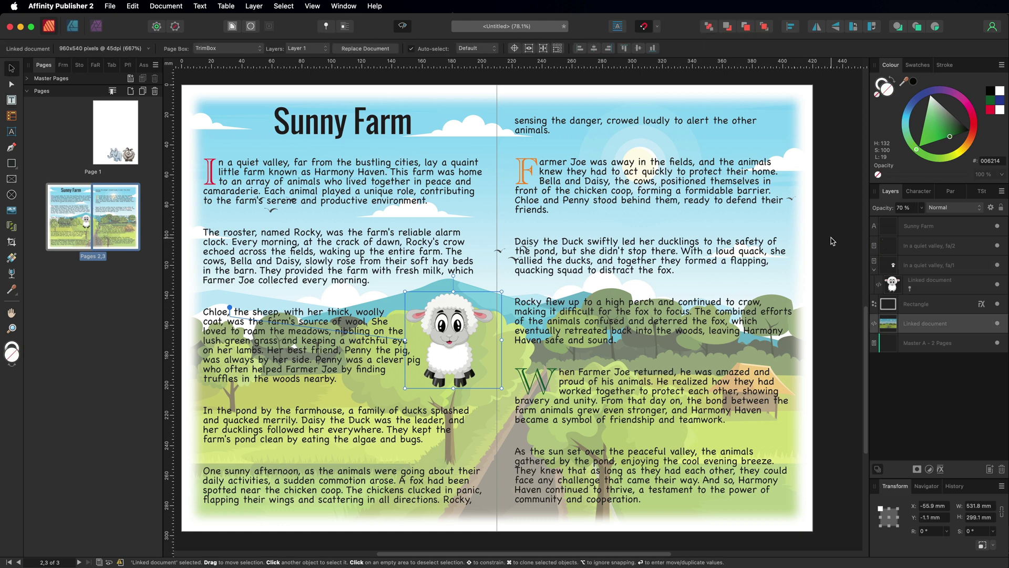
Step: Drag the elephant from page 1 onto the right page and shrink it to 60.2 × 51.1 mm
scroll(674, 250, "up", 1)
scroll(675, 250, "up", 10)
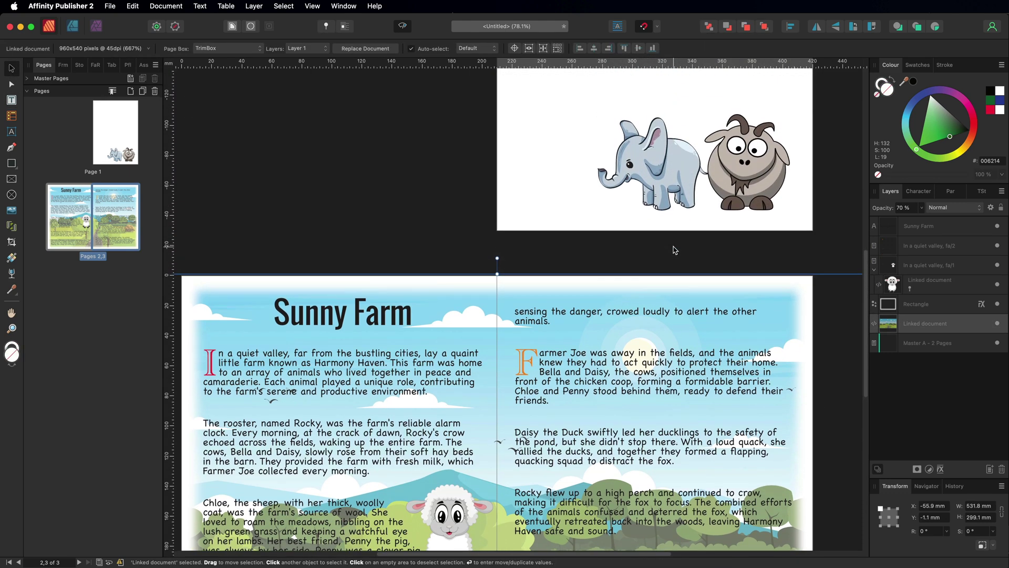
left_click_drag(650, 152, 639, 410)
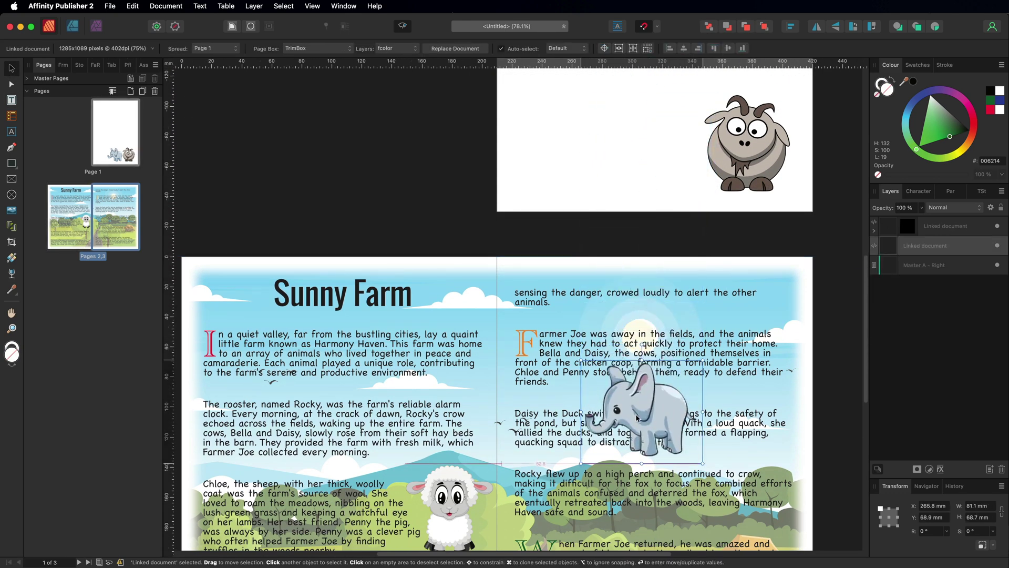
scroll(697, 195, "down", 10)
left_click_drag(696, 196, 757, 185)
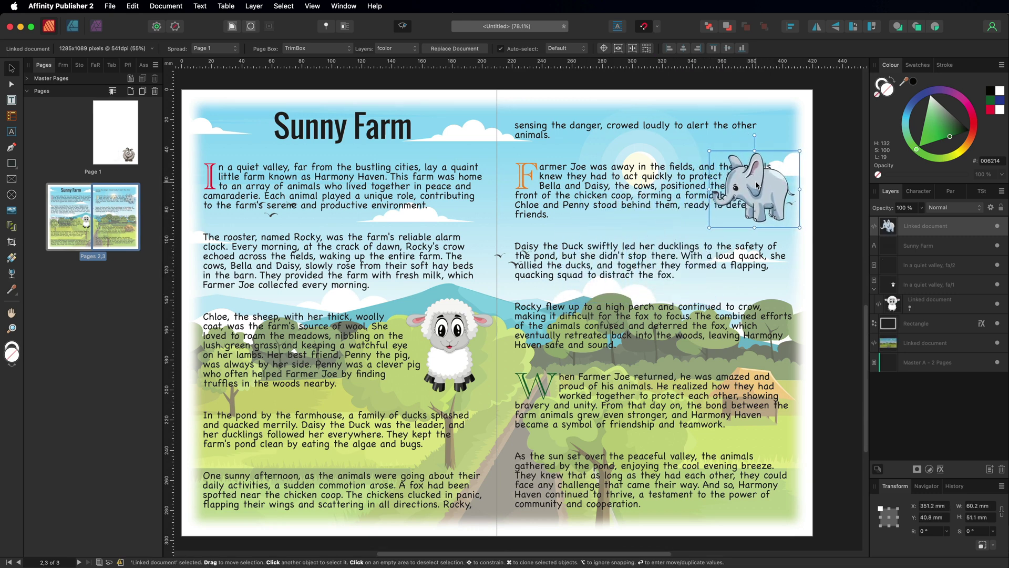
Step: Give the elephant Tight text wrap with a 3 mm distance
left_click(232, 26)
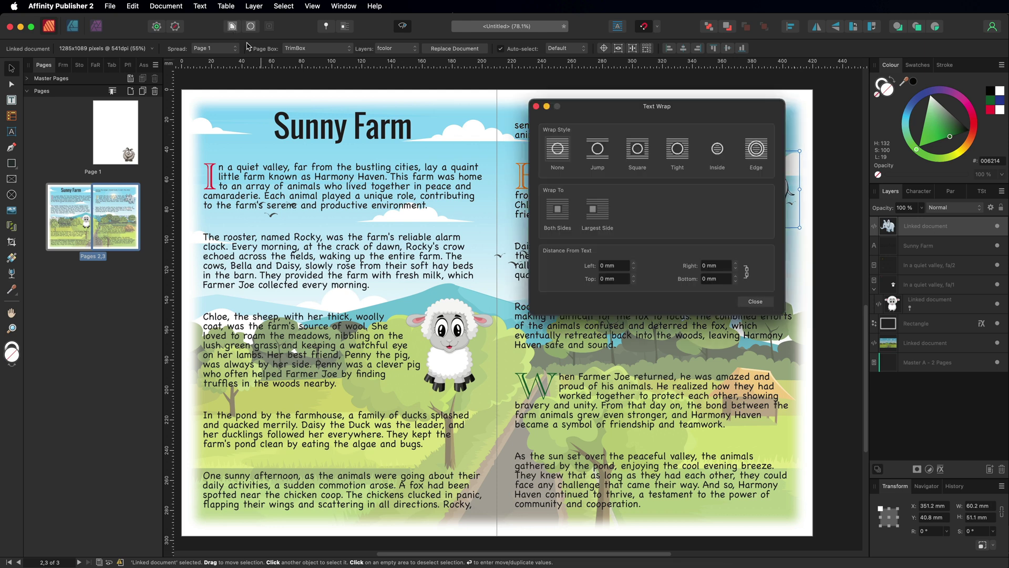
left_click(677, 150)
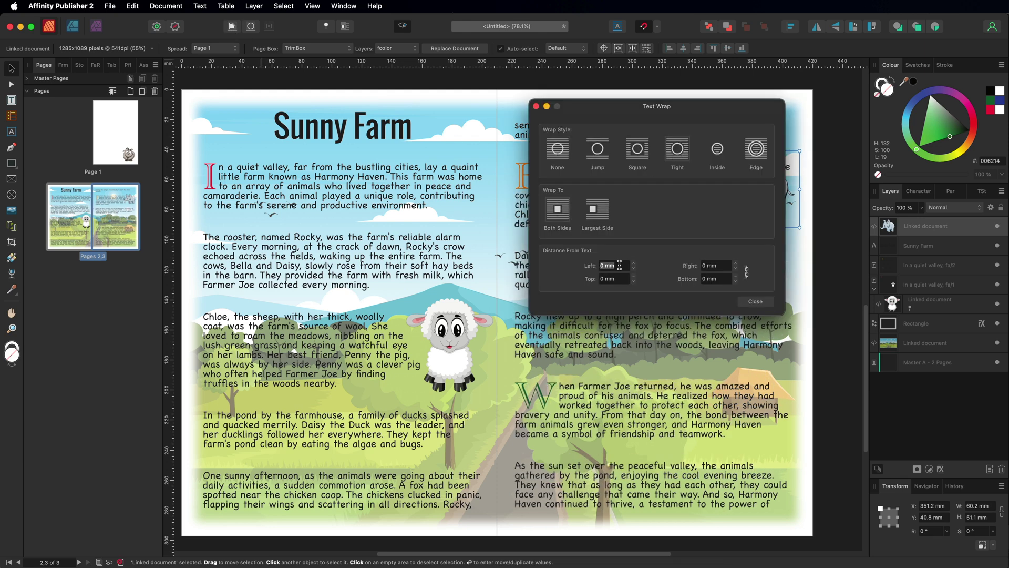
type("3")
key("Return")
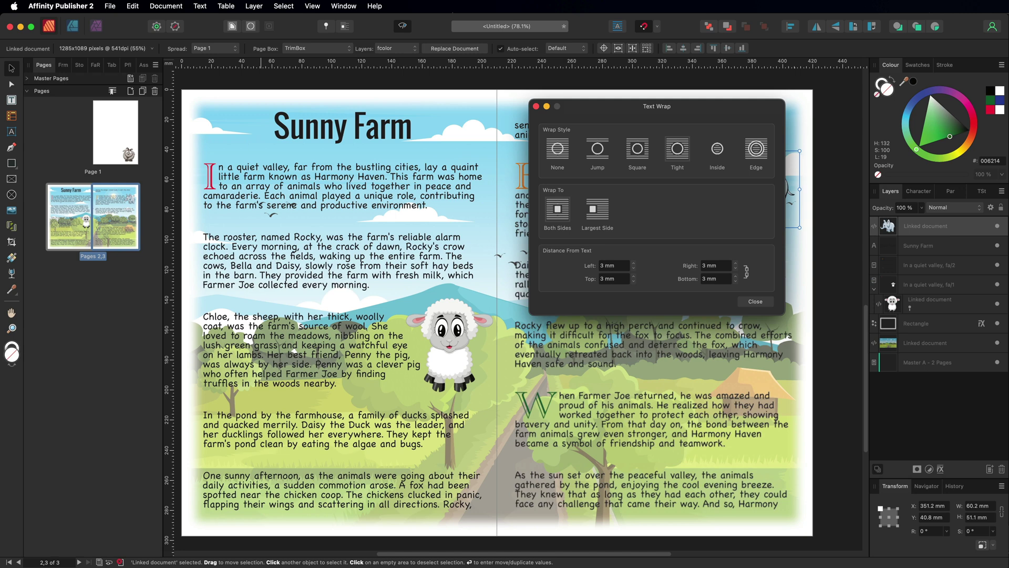
left_click(755, 301)
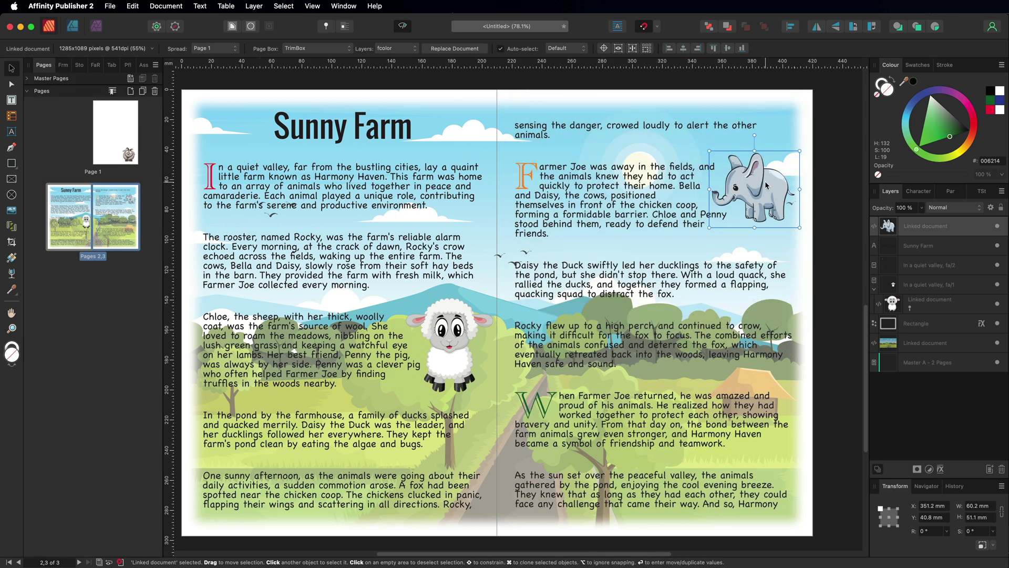
Step: Shrink the elephant to about 55.8 × 47.3 mm and pin it at the Farmer Joe paragraph start
left_click_drag(766, 185, 776, 191)
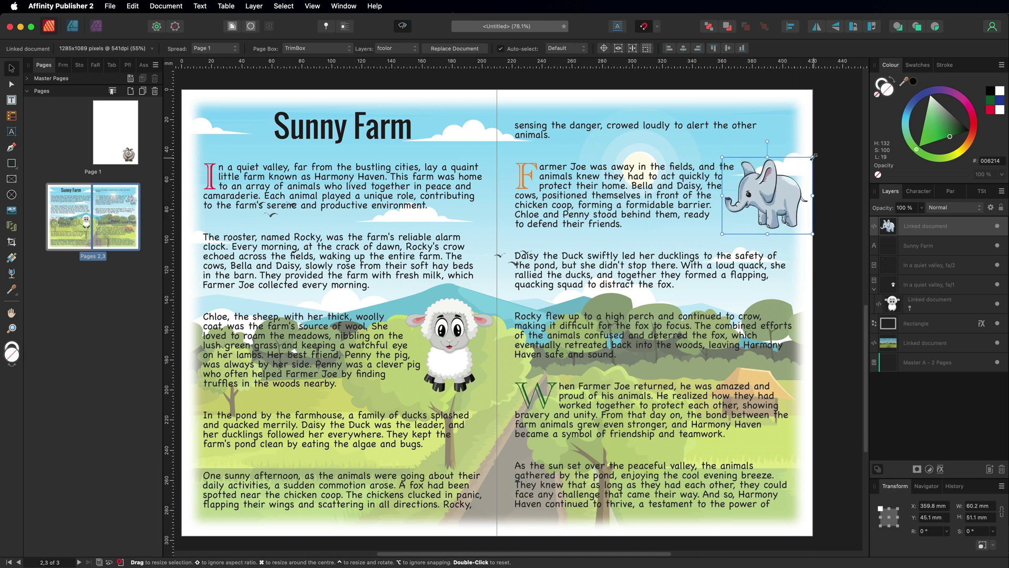
left_click_drag(810, 159, 808, 161)
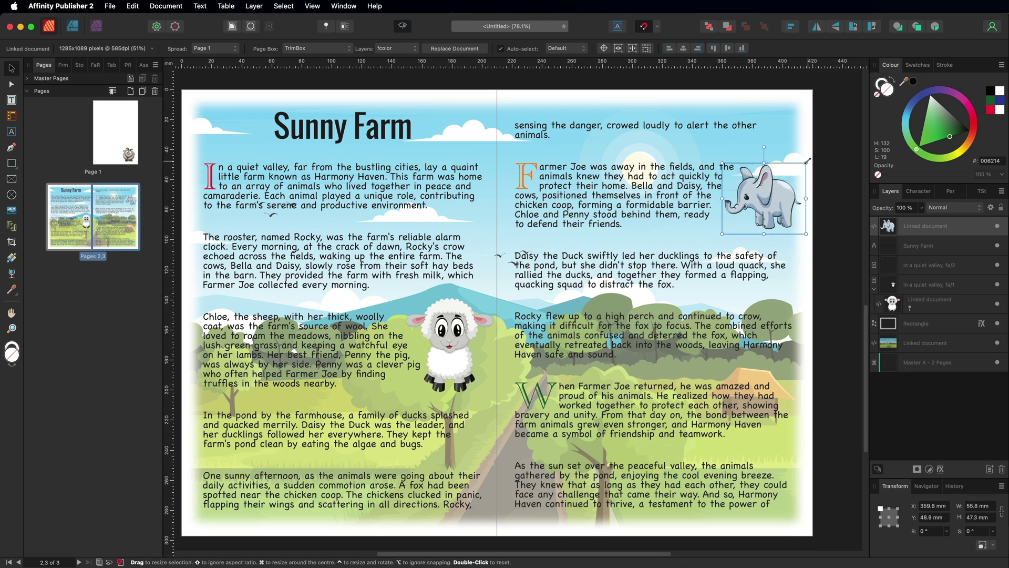
left_click(326, 29)
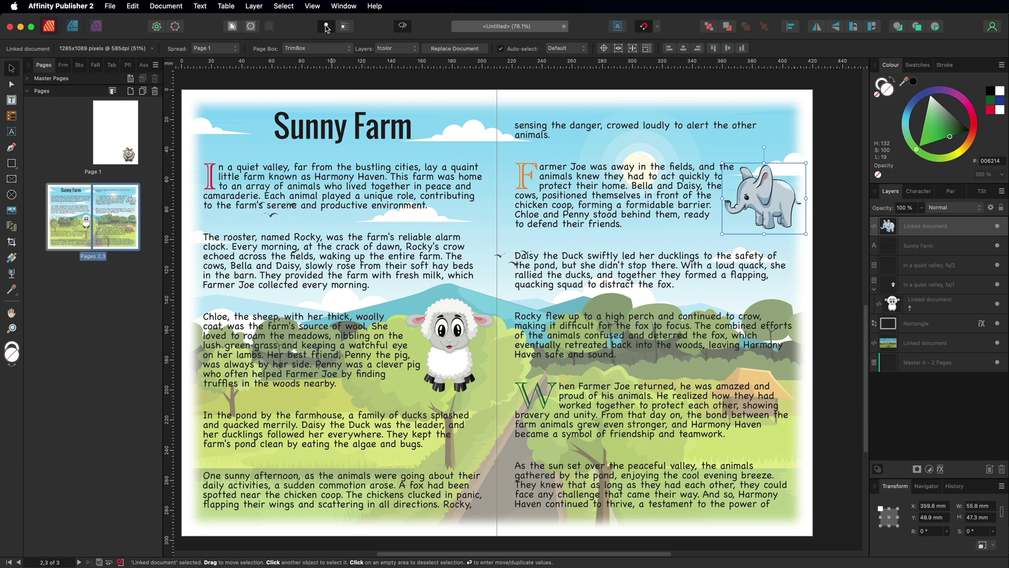
left_click_drag(516, 150, 532, 166)
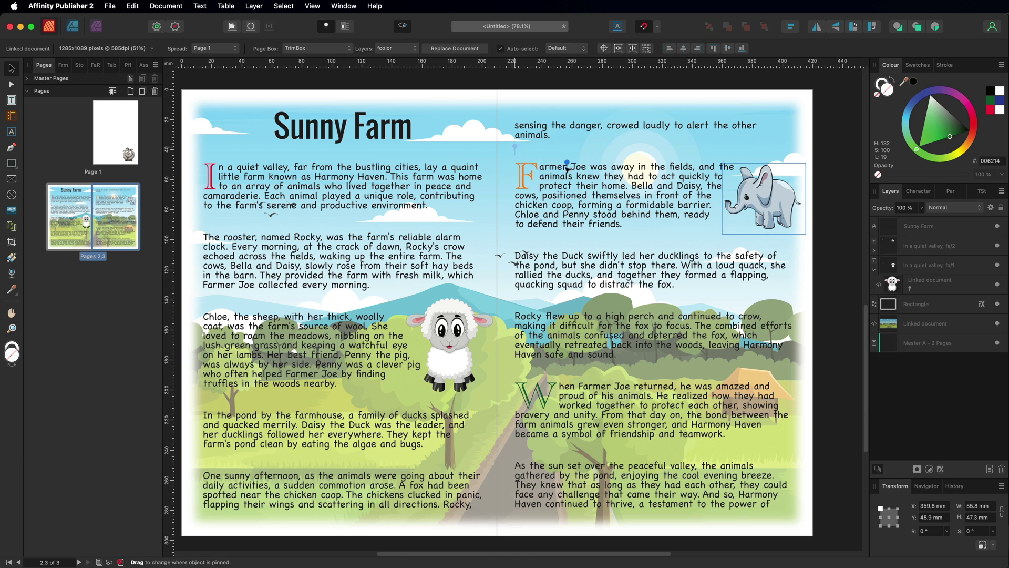
left_click_drag(568, 166, 567, 164)
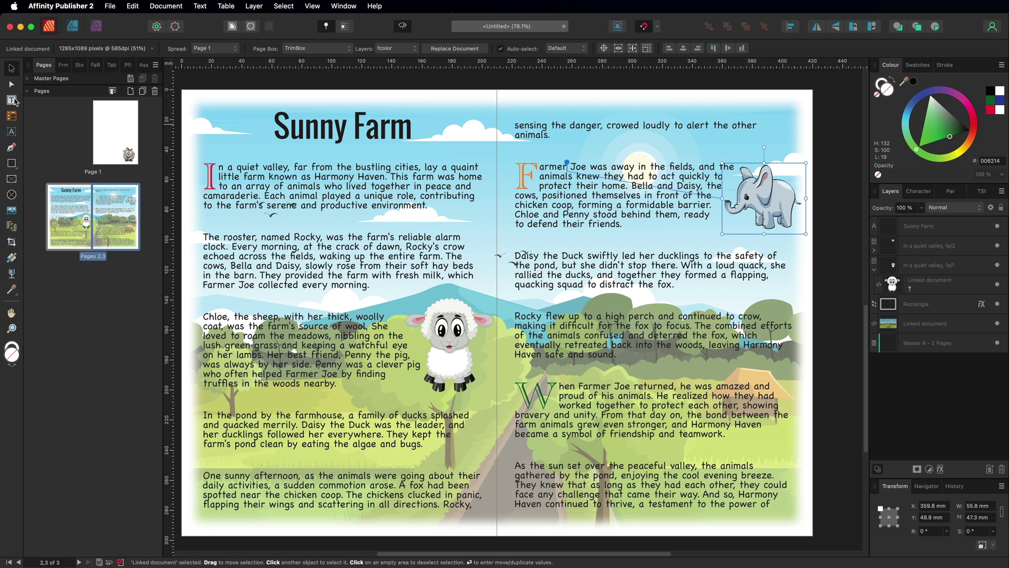
Step: Delete the blank lines above the Farmer Joe paragraph, then leave text editing
left_click(11, 100)
left_click(520, 167)
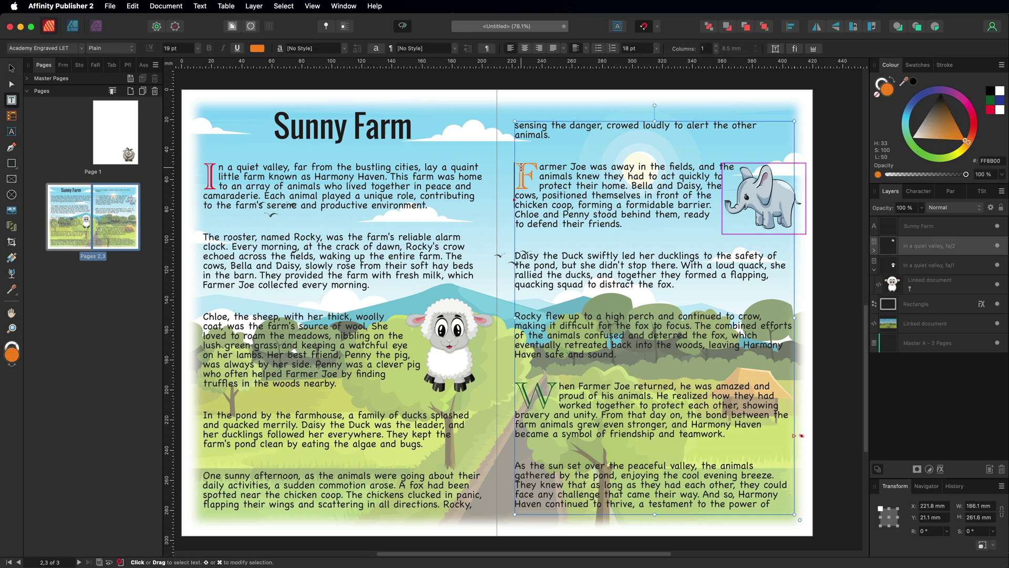
key("Return")
key("Return")
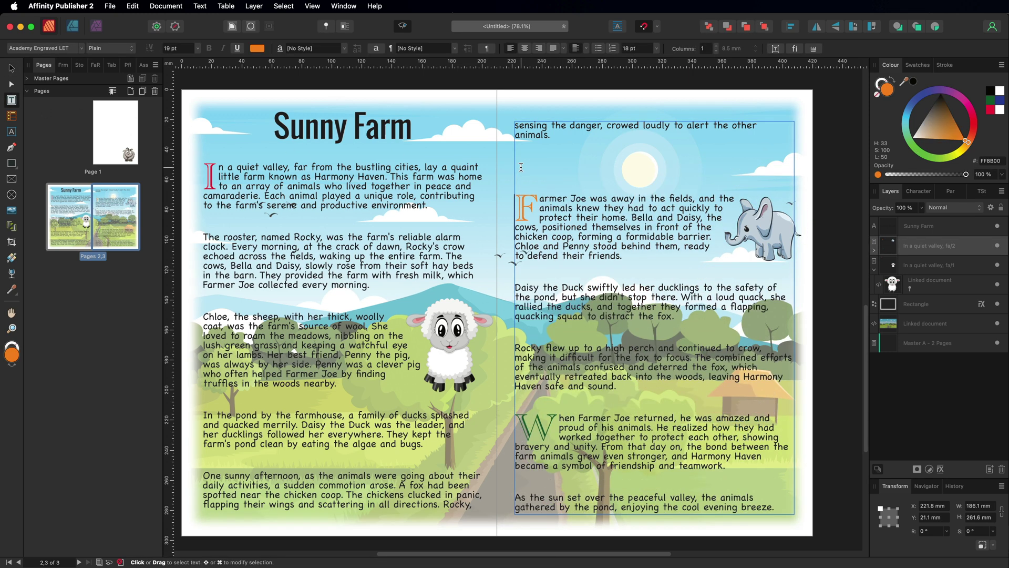
key("BackSpace")
key("BackSpace")
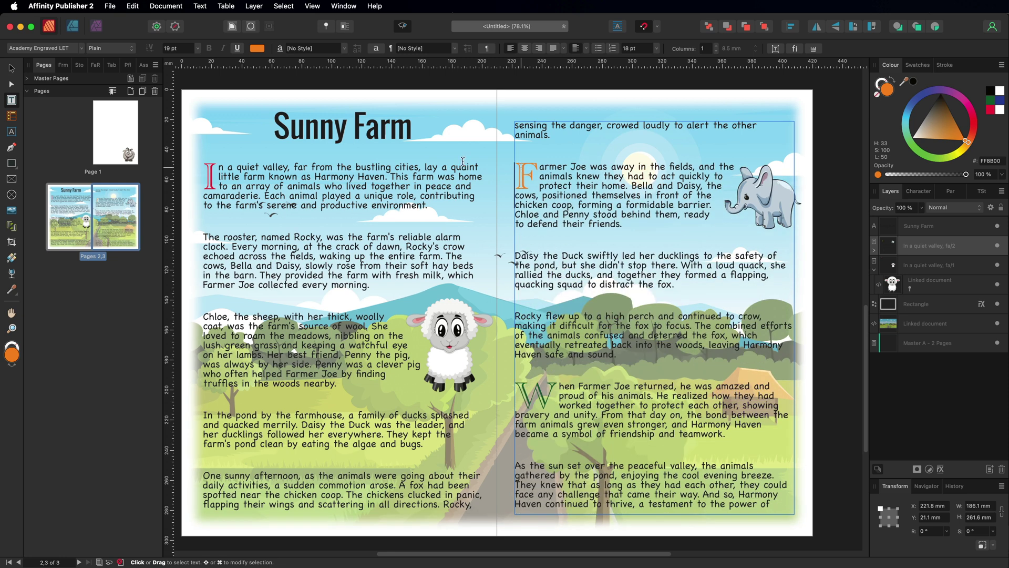
key("Escape")
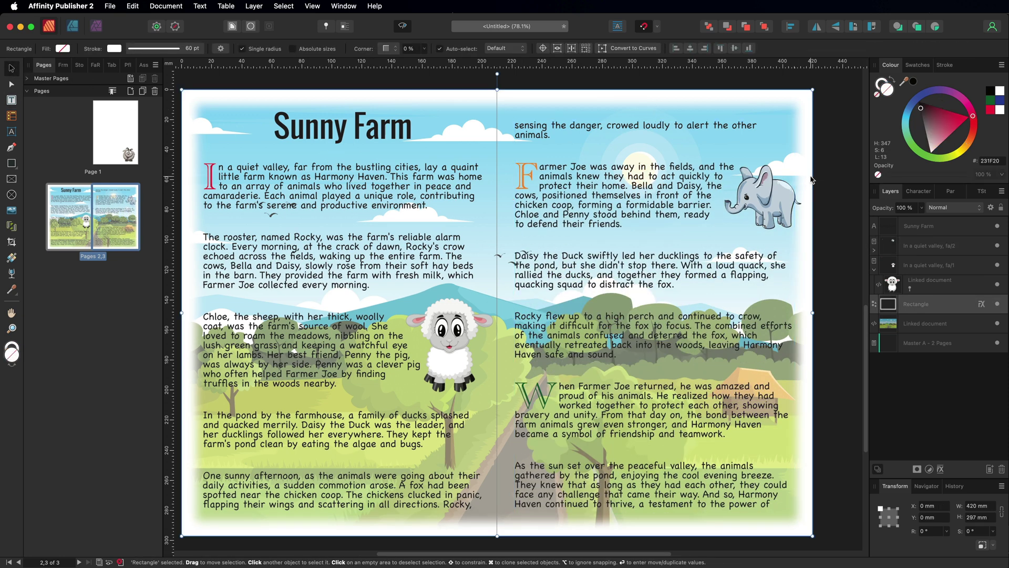
Step: Drag the goat from page 1 beside 'When Farmer Joe returned' and size it 45 mm wide
scroll(801, 185, "up", 5)
left_click_drag(736, 158, 734, 382)
scroll(655, 410, "down", 5)
left_click_drag(784, 323, 764, 347)
left_click_drag(737, 381, 771, 362)
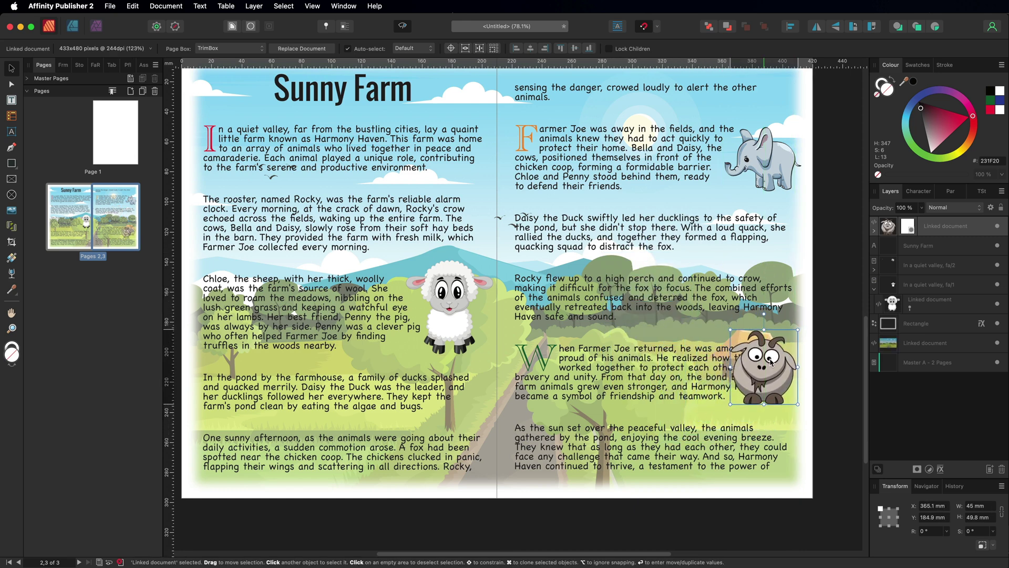
Step: Give the goat Tight text wrap with a 3 mm left distance
left_click(235, 28)
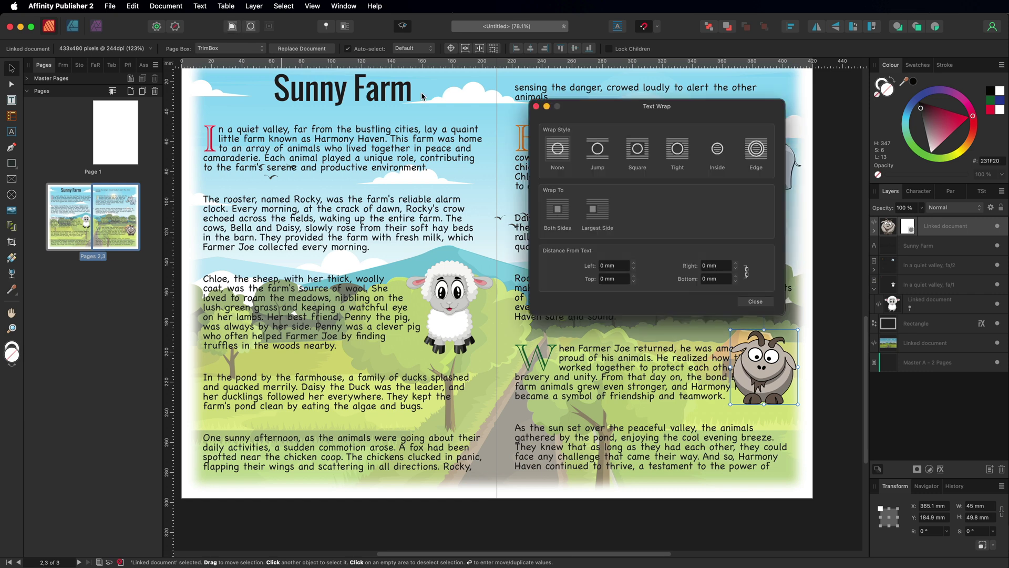
left_click(677, 150)
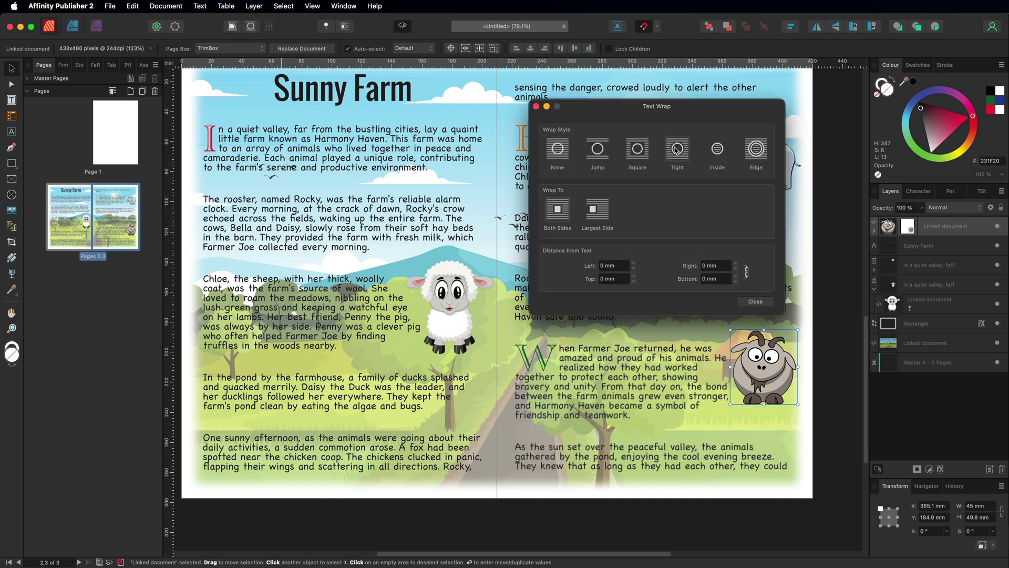
left_click(625, 265)
type("3")
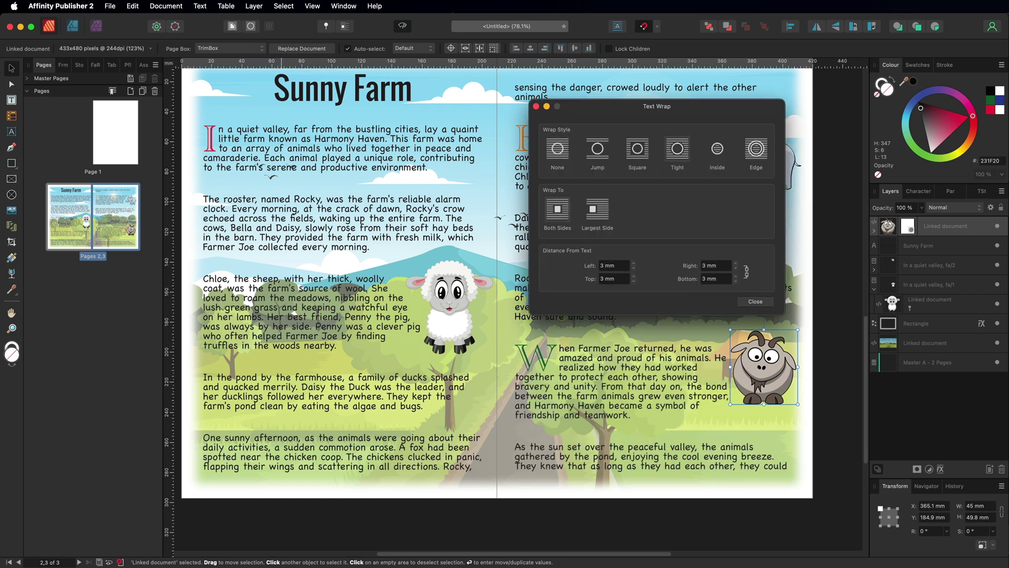
left_click(757, 303)
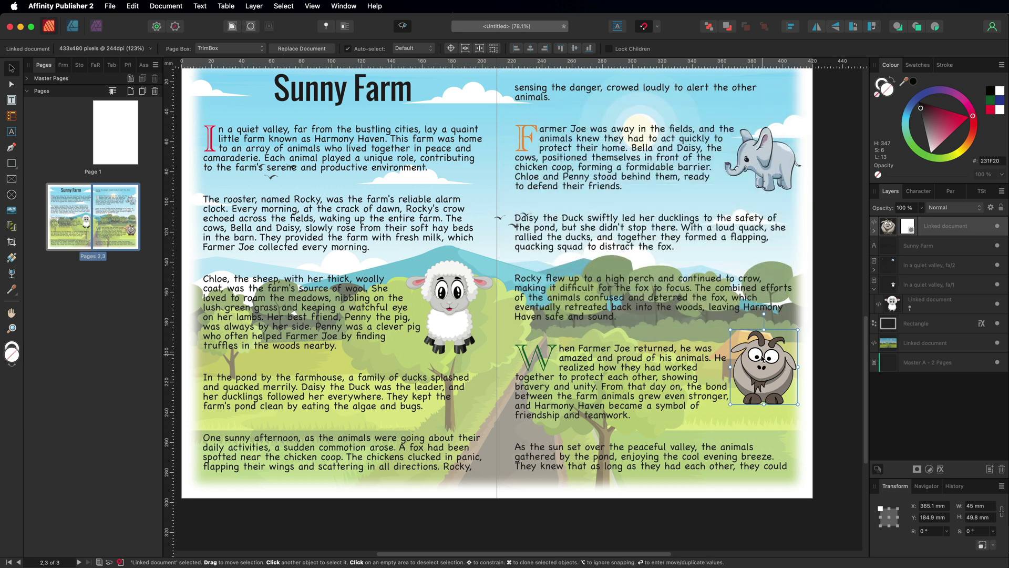
Step: Enlarge the goat to 50.2 × 55.7 mm and pin it before 'When Farmer Joe returned'
left_click_drag(765, 359, 758, 368)
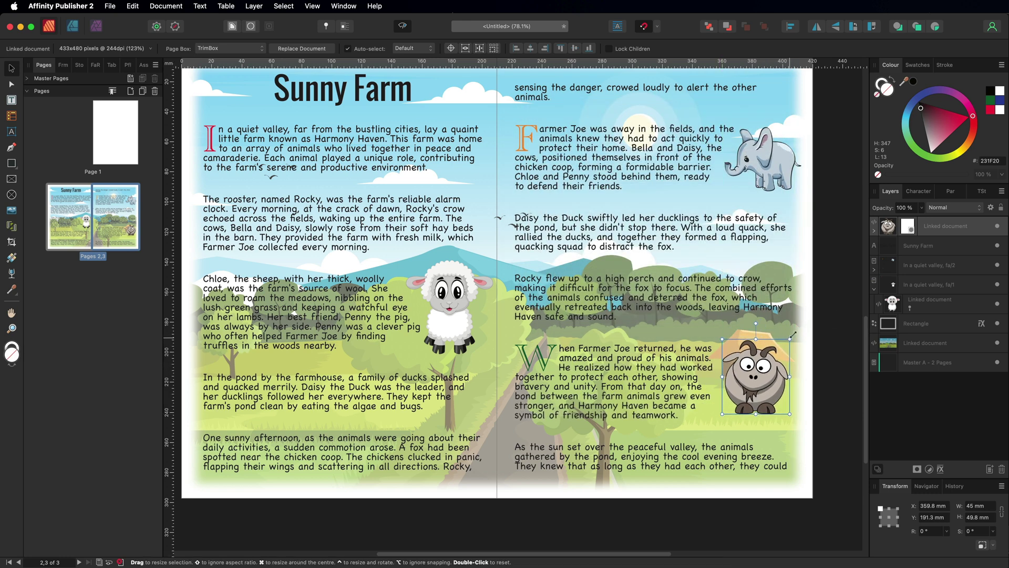
left_click_drag(790, 339, 797, 330)
left_click_drag(760, 370, 757, 374)
left_click(325, 27)
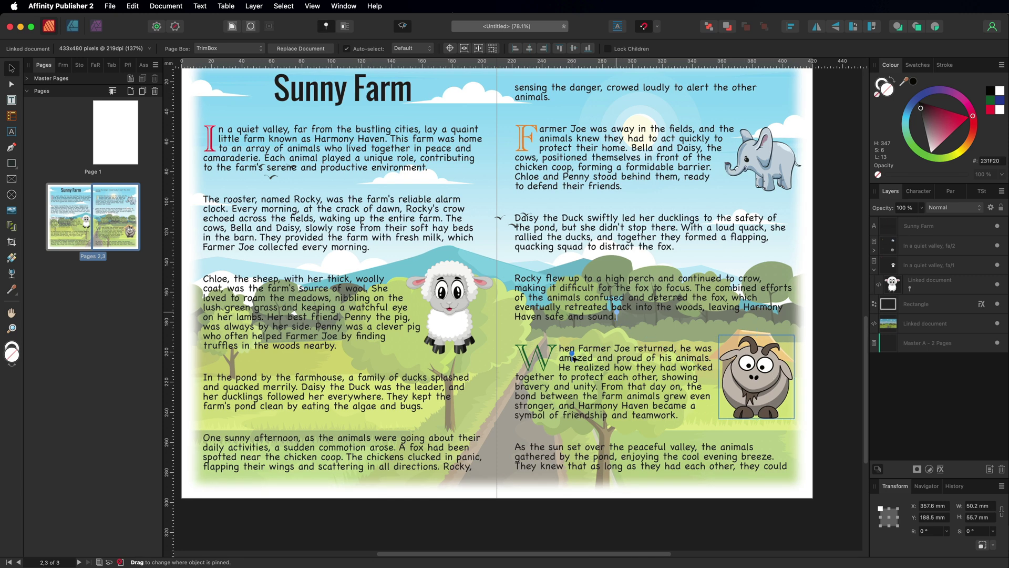
left_click_drag(573, 356, 575, 345)
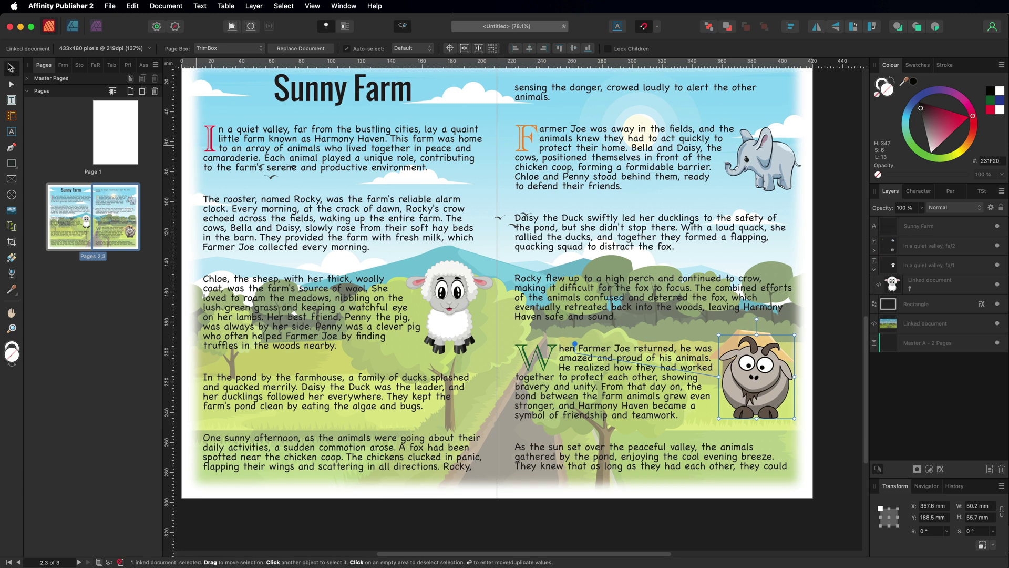
left_click(847, 244)
scroll(846, 244, "up", 2)
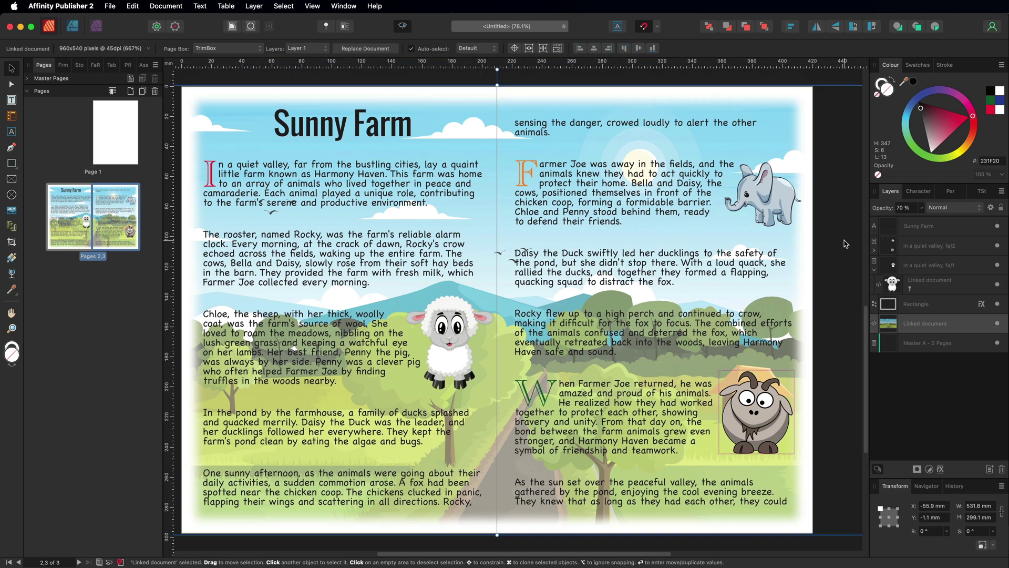